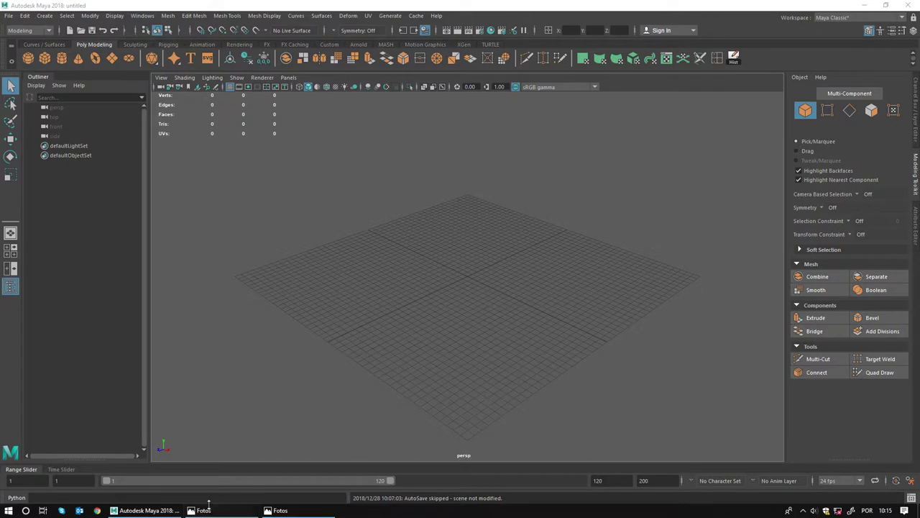
Step: Open the two cartridge reference photos, then return to the Maya scene
left_click(205, 510)
left_click(280, 510)
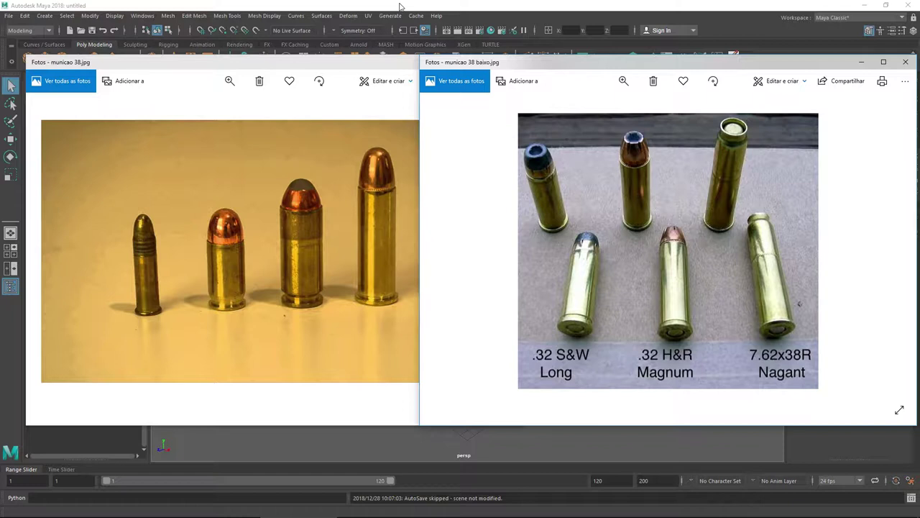
left_click(400, 6)
mouse_move(480, 275)
left_mouse_down("alt")
mouse_move(504, 276)
mouse_move(335, 187)
left_mouse_up("alt")
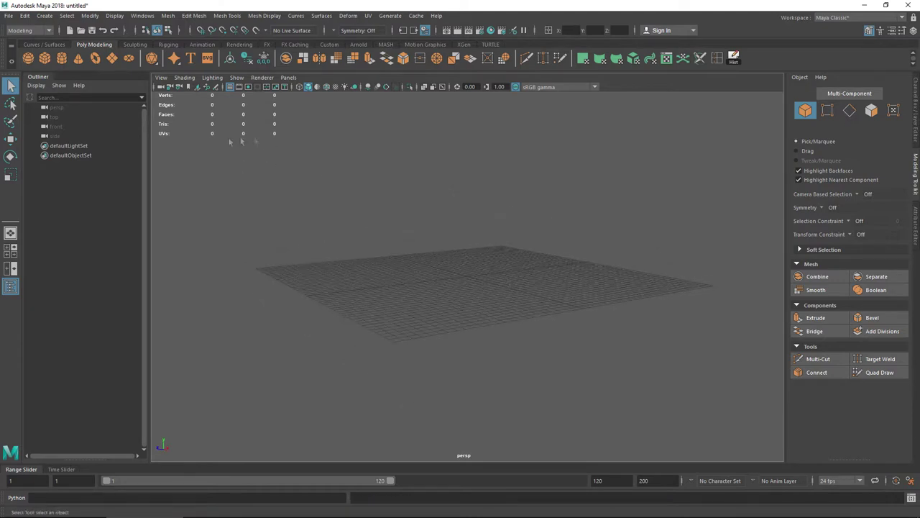
Step: Hide the viewport ground grid and reopen the municao 38.jpg reference photo
left_click(230, 86)
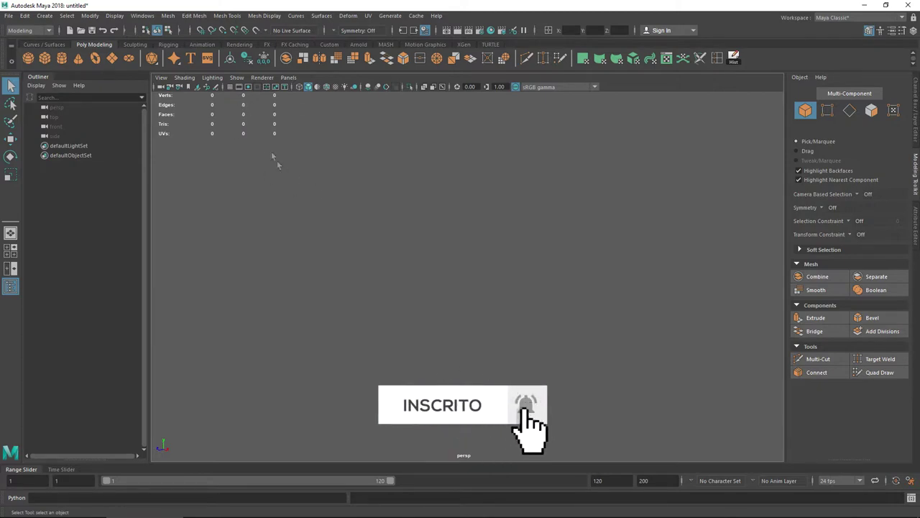
left_click(231, 89)
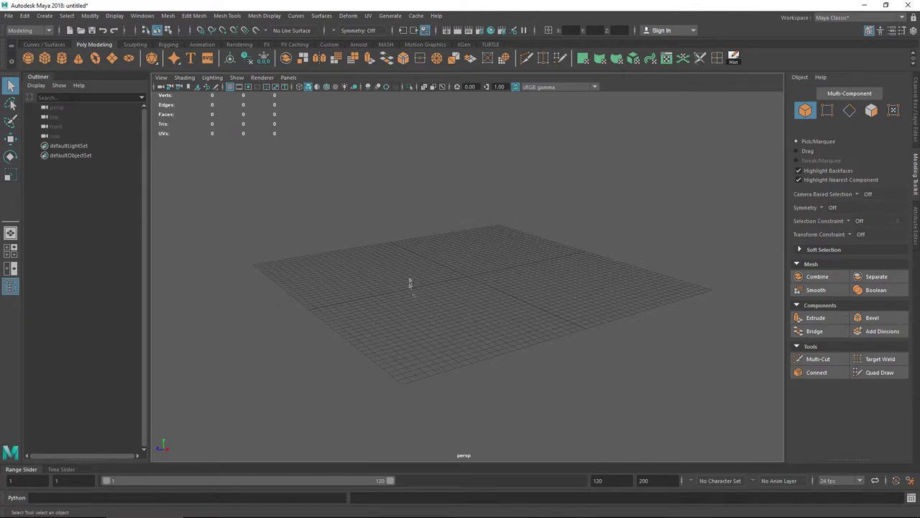
left_click(231, 87)
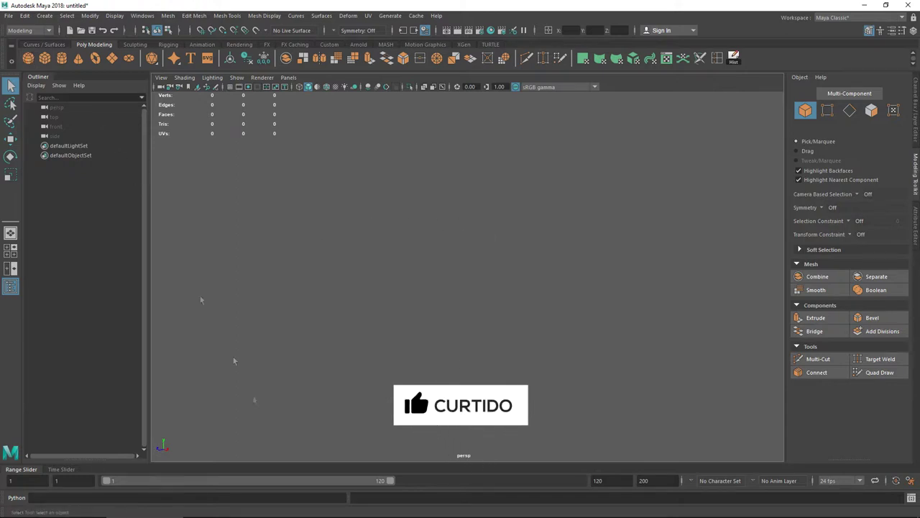
left_click(239, 512)
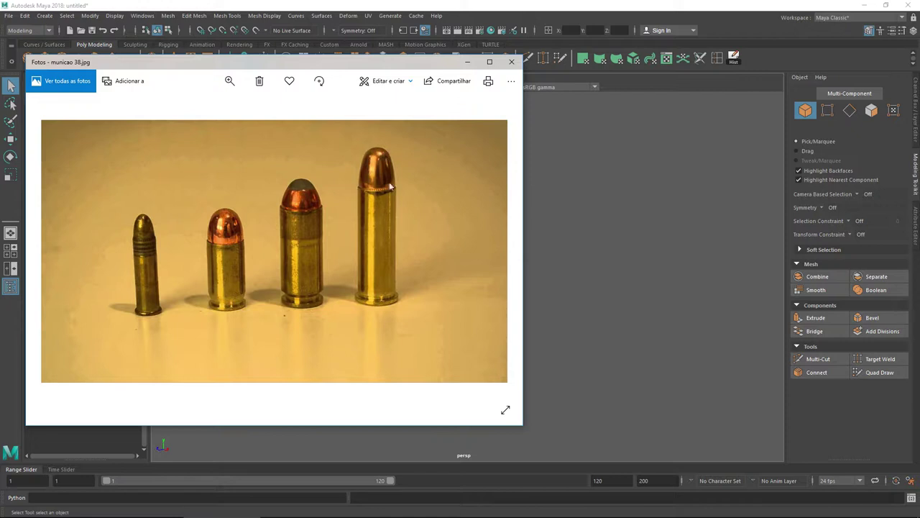
Step: Close the photo and create pSphere1 at the origin with the Channel Box shown
left_click(511, 62)
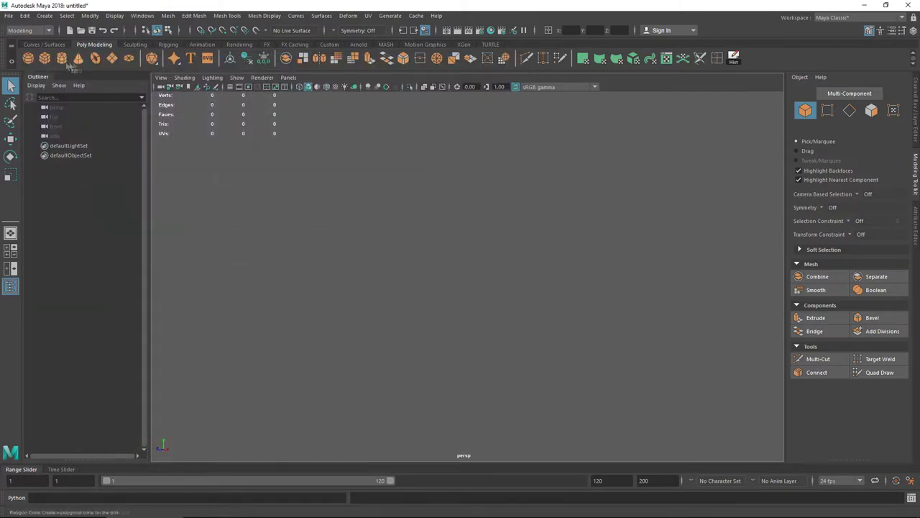
left_click(28, 57)
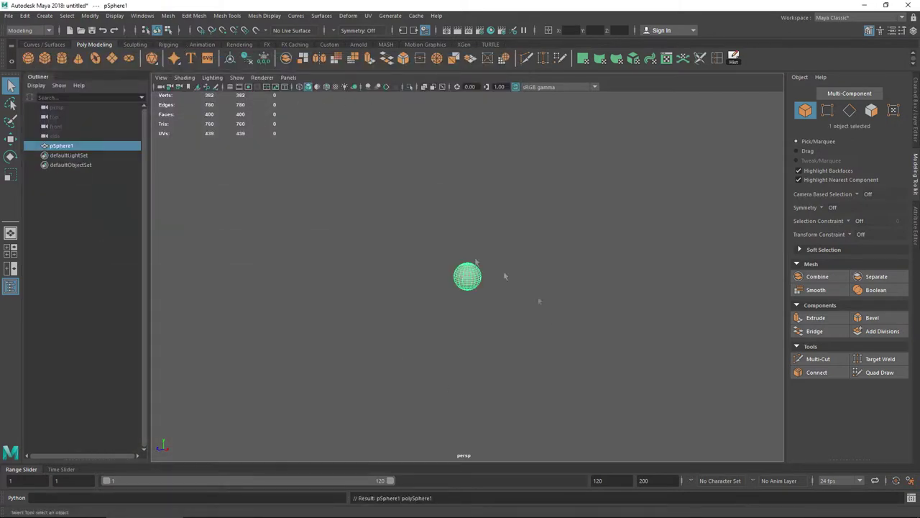
scroll(481, 293, "up", 3)
mouse_move(467, 295)
left_mouse_down("alt")
mouse_move(505, 290)
mouse_move(468, 298)
left_mouse_up("alt")
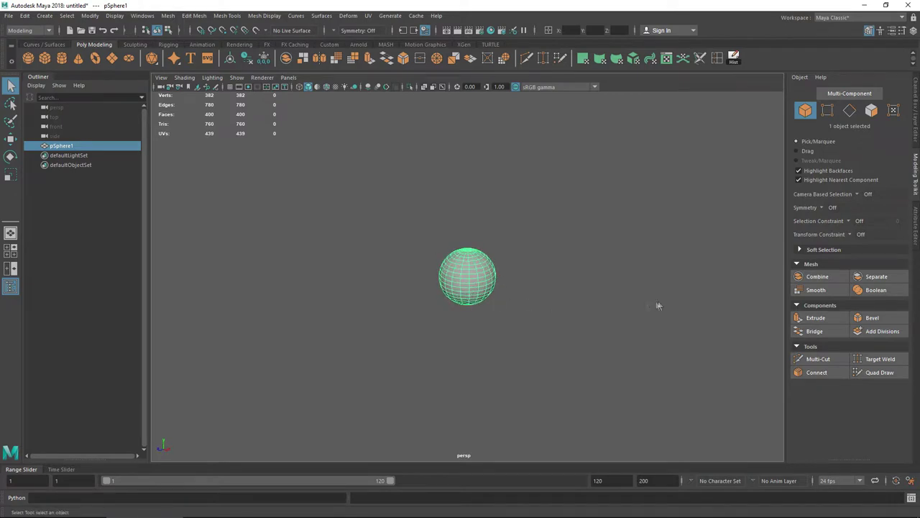
left_click(913, 31)
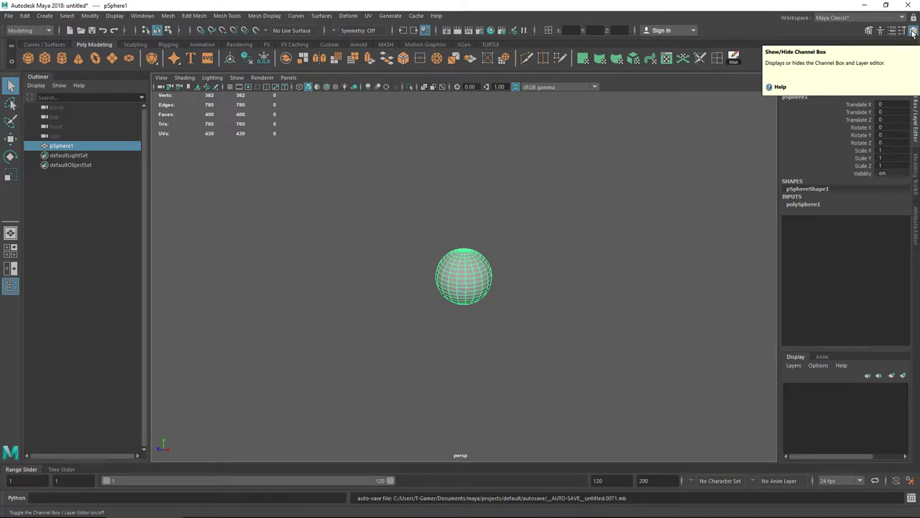
Step: Set polySphere1's Subdivisions Axis and Subdivisions Height to 8 each, then deselect the sphere
left_click(808, 204)
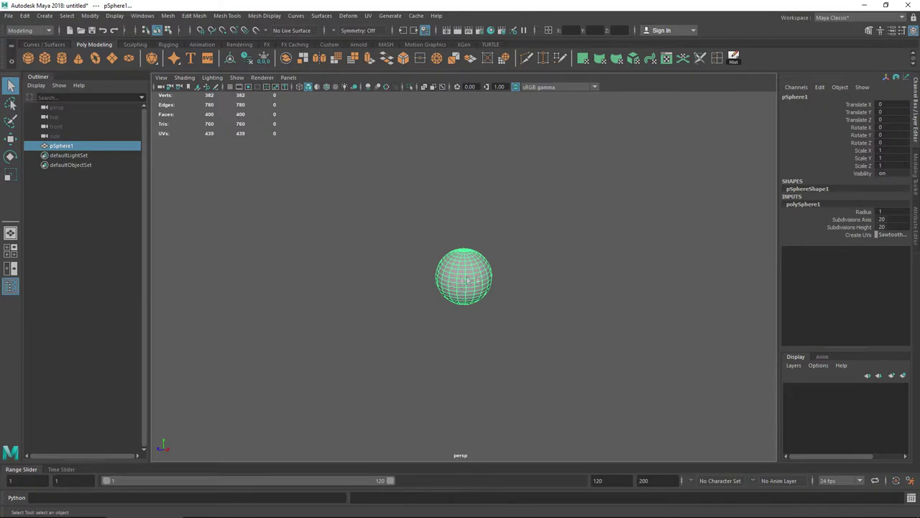
double_click(891, 220)
type("8")
key("Tab")
type("8")
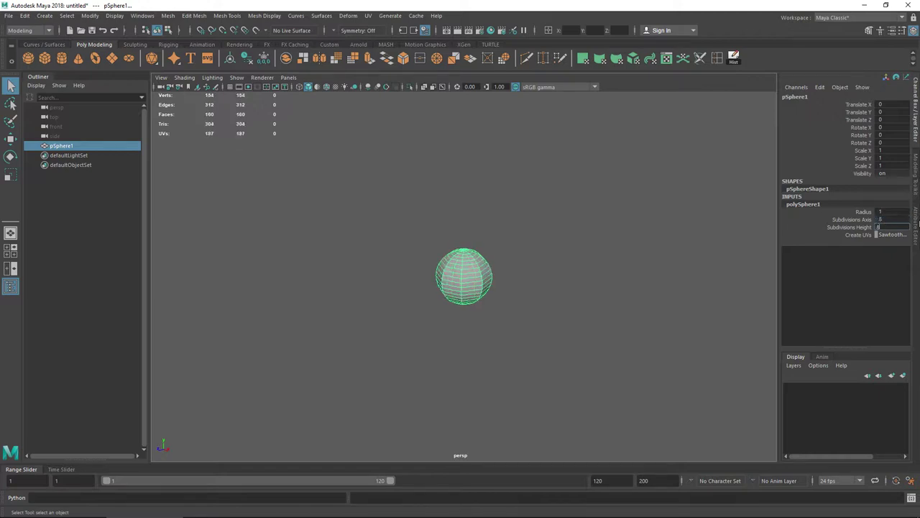
key("Return")
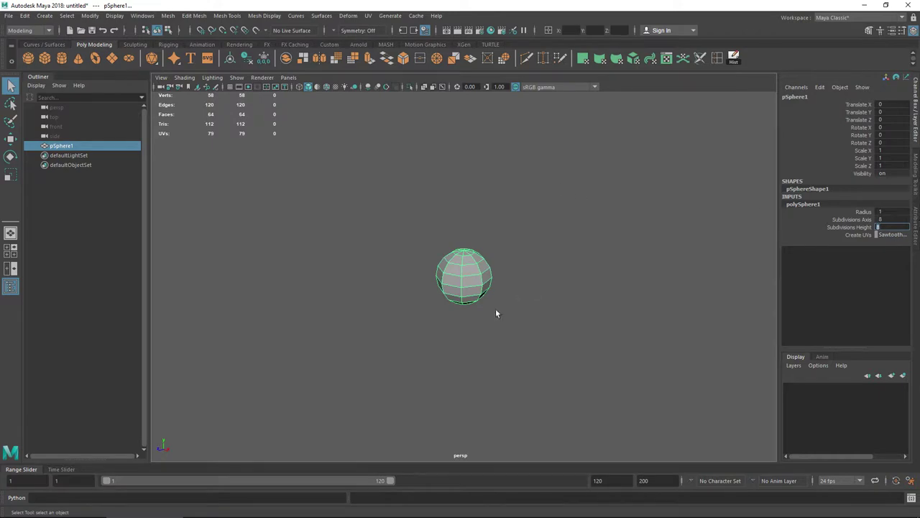
key("Return")
middle_click_drag(492, 323, 501, 318)
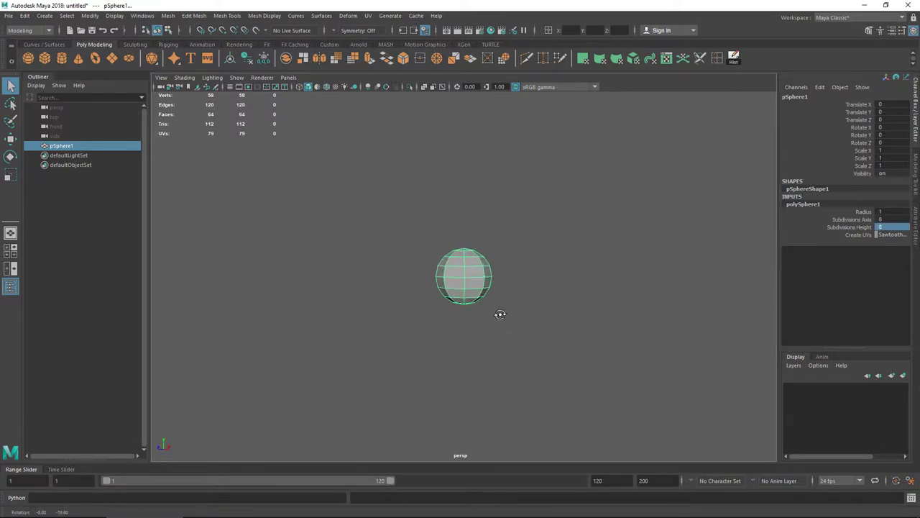
left_click(575, 324)
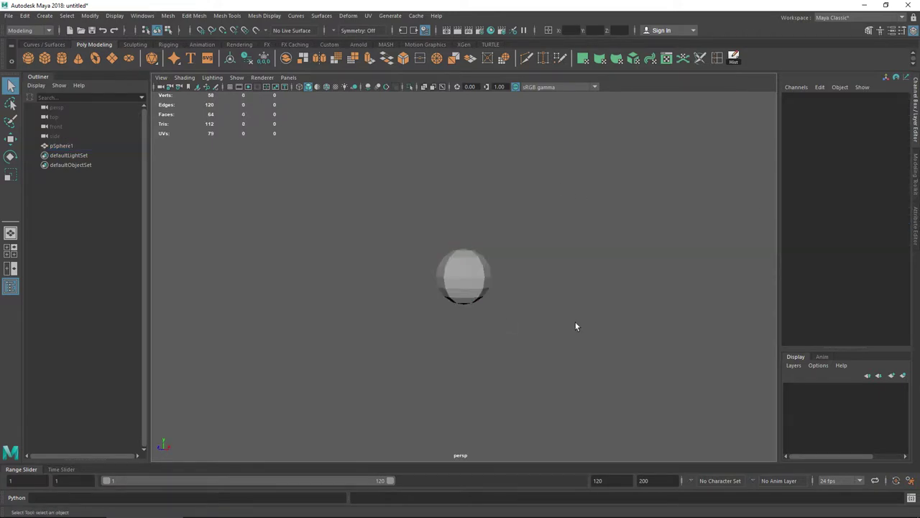
Step: In face mode, delete the lower half of pSphere1's faces
left_click(442, 283)
mouse_move(468, 290)
right_mouse_down()
mouse_move(448, 216)
mouse_move(466, 282)
right_mouse_up()
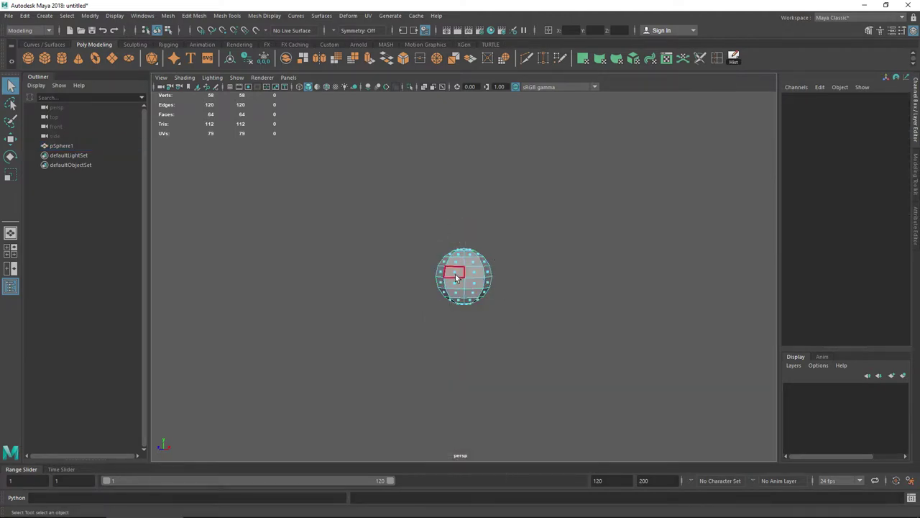
right_click(456, 278)
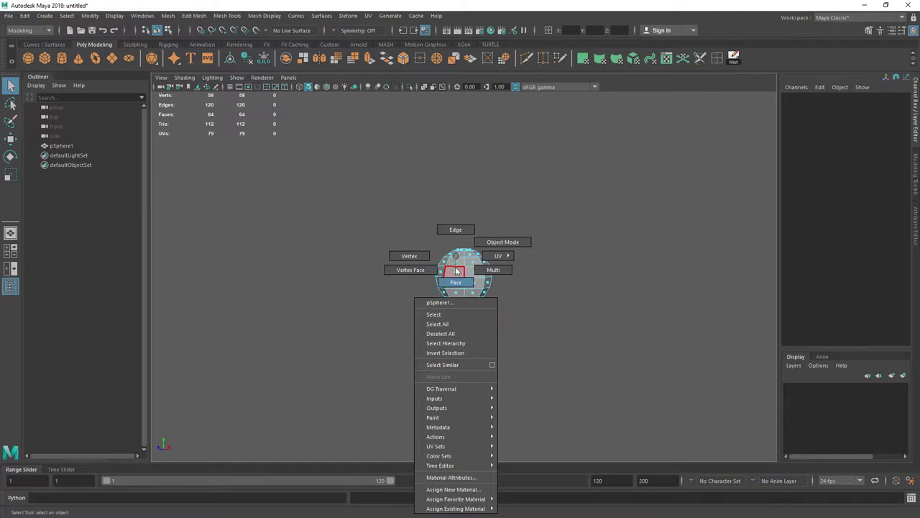
left_click(458, 283)
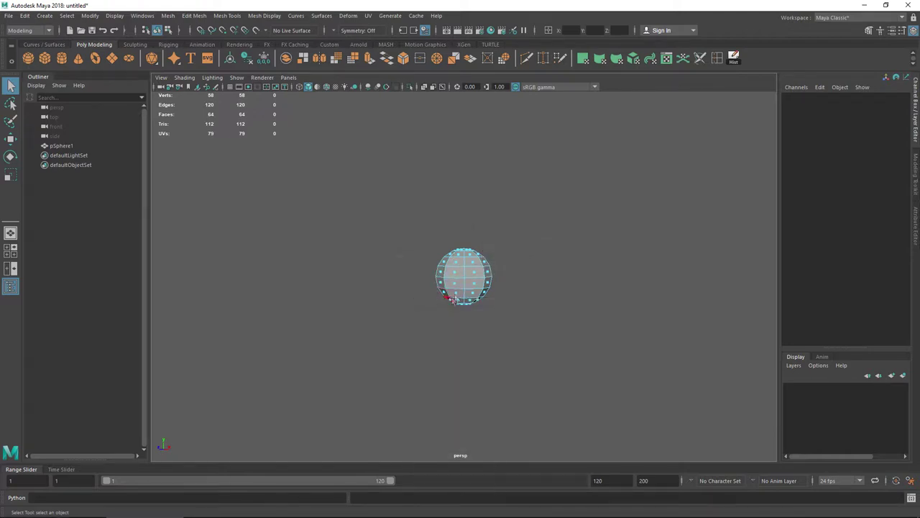
left_click_drag(568, 336, 370, 273)
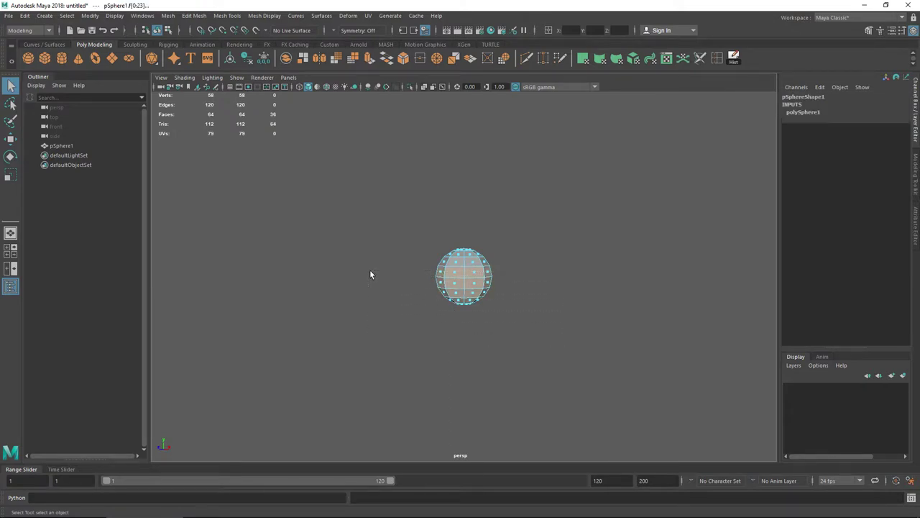
key("Delete")
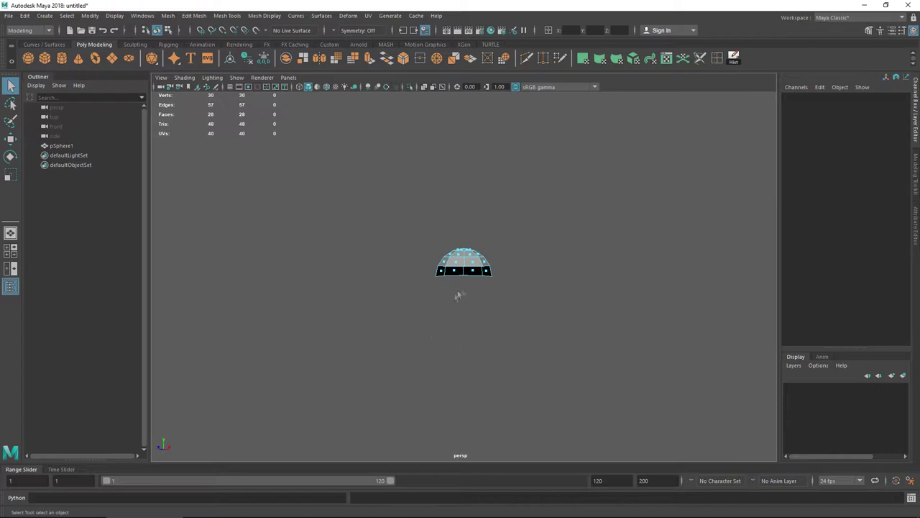
Step: Delete four more bottom faces and select the dome's open bottom edge loop
left_click(488, 272)
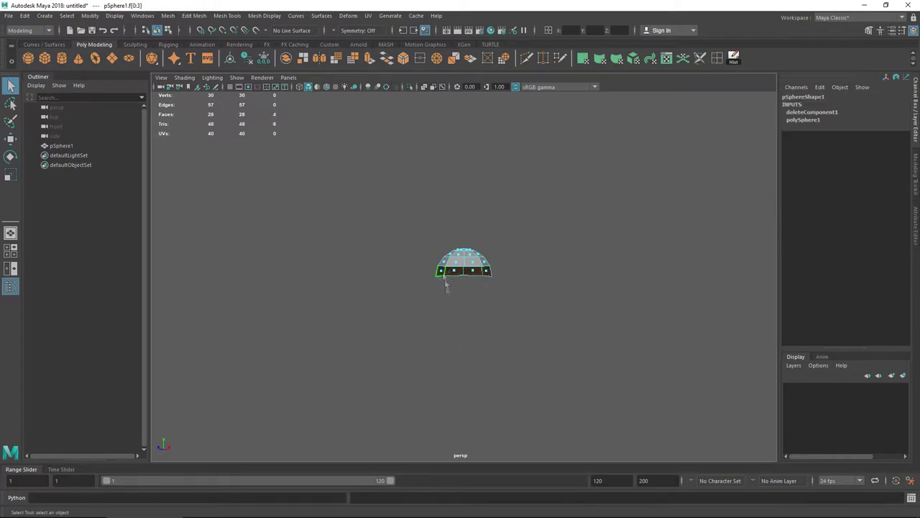
key("Delete")
mouse_move(459, 308)
left_mouse_down("alt")
mouse_move(535, 280)
mouse_move(486, 309)
left_mouse_up("alt")
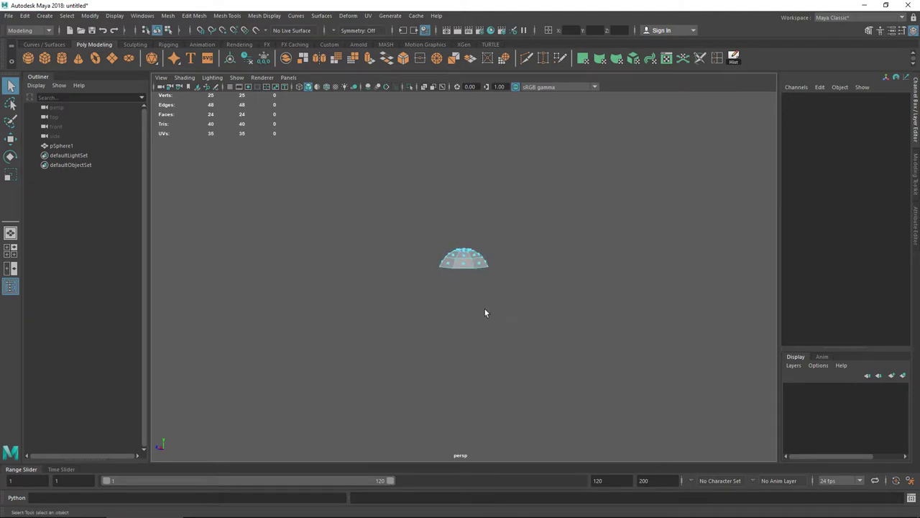
right_click_drag(462, 261, 462, 229)
double_click(462, 272)
left_click_drag(461, 268, 490, 282, "alt")
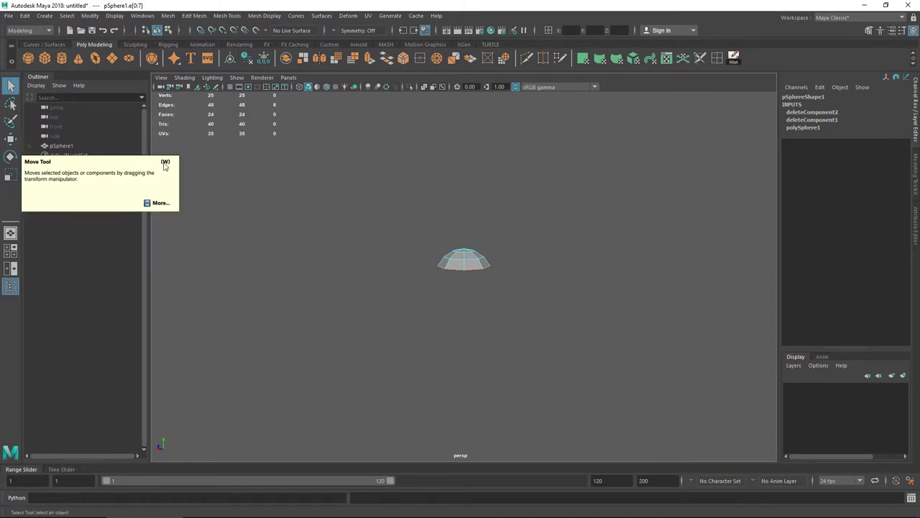
Step: Extrude the dome's bottom edge loop downward into a wall, keeping its original width
left_click(10, 138)
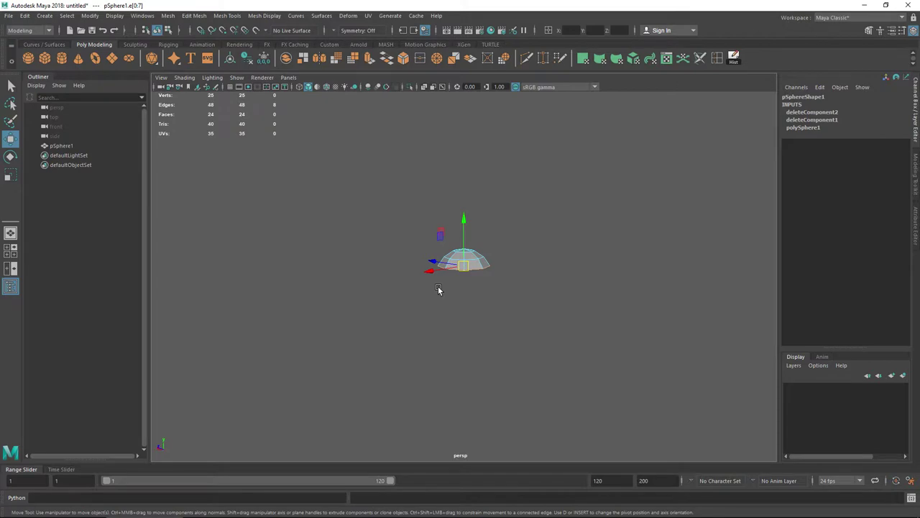
left_click_drag(463, 219, 465, 245, "shift")
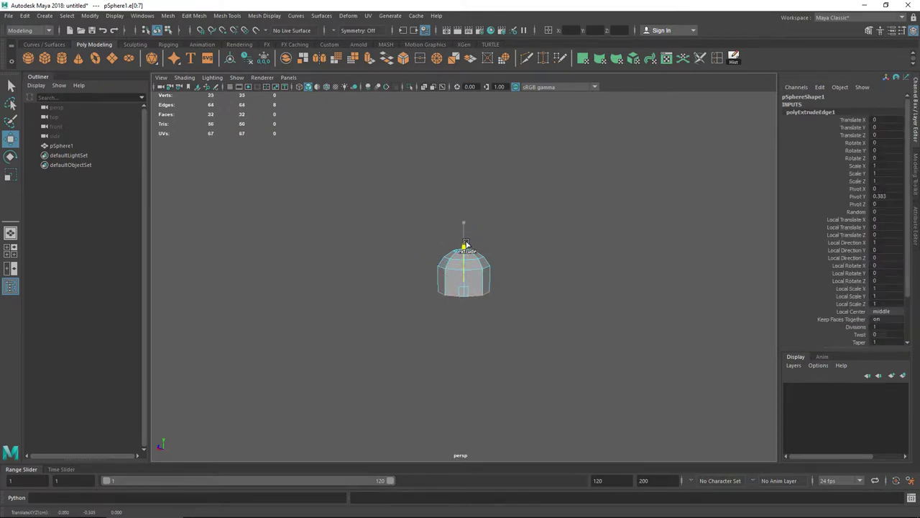
left_click_drag(466, 245, 466, 245, "shift")
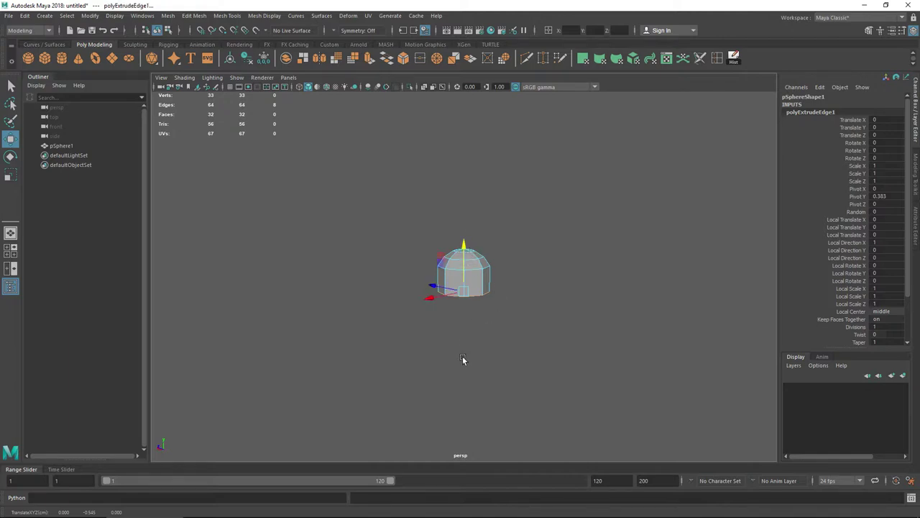
key("w")
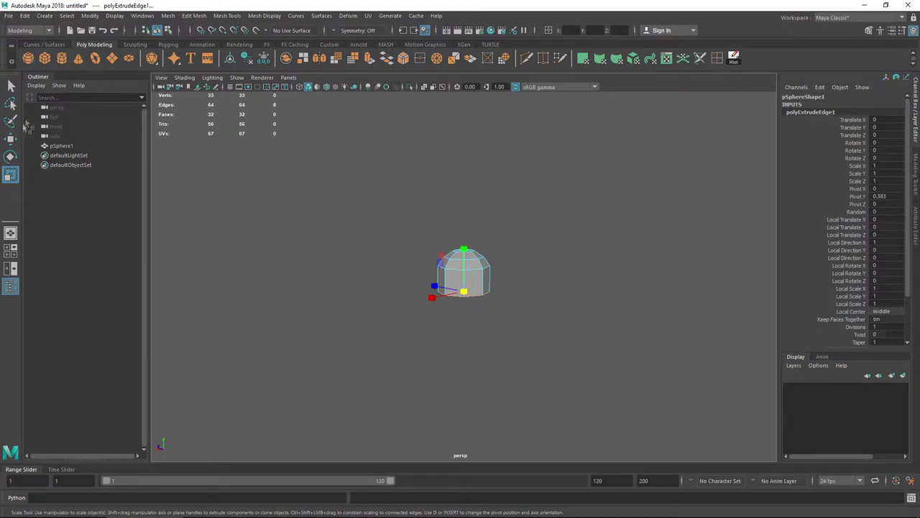
left_click(10, 177)
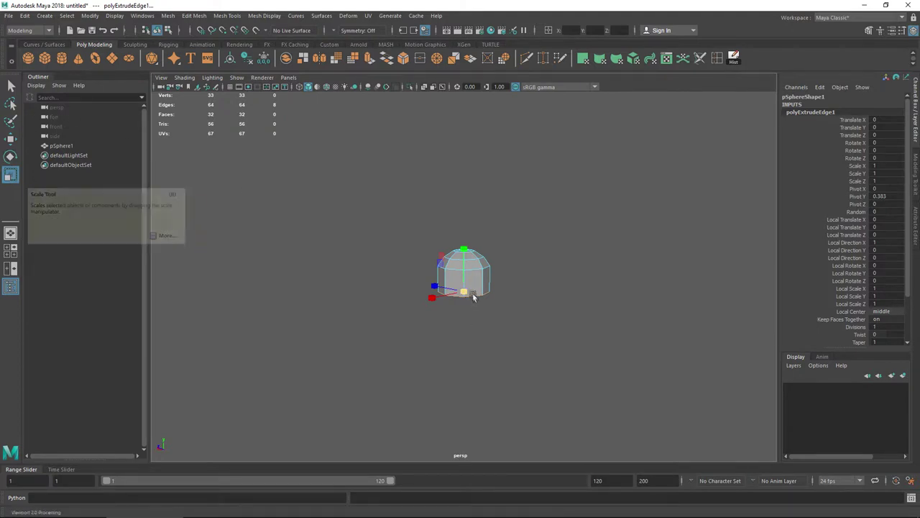
left_click_drag(462, 292, 467, 292)
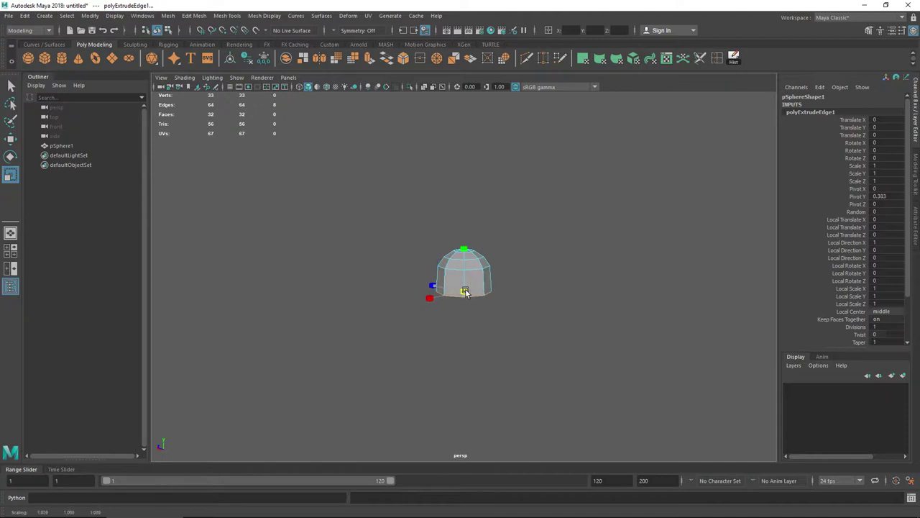
left_click_drag(466, 291, 467, 291)
Step: Lower the bottom edges, extrude them down again, and bring back the reference photo
key("w")
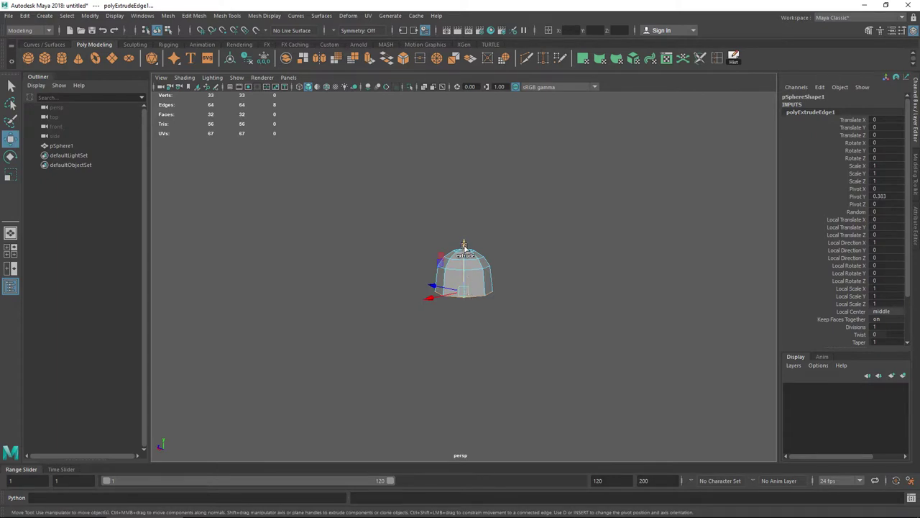
left_click_drag(463, 248, 464, 255)
key("ctrl+e")
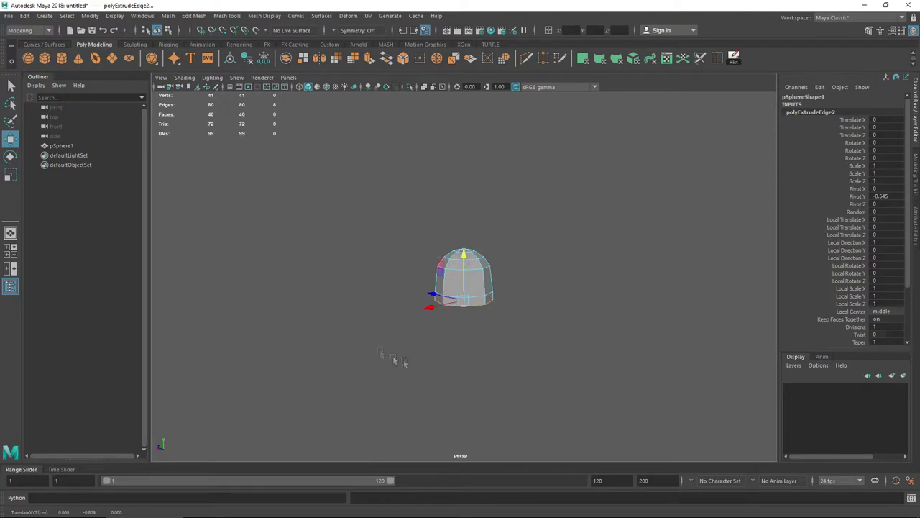
key("w")
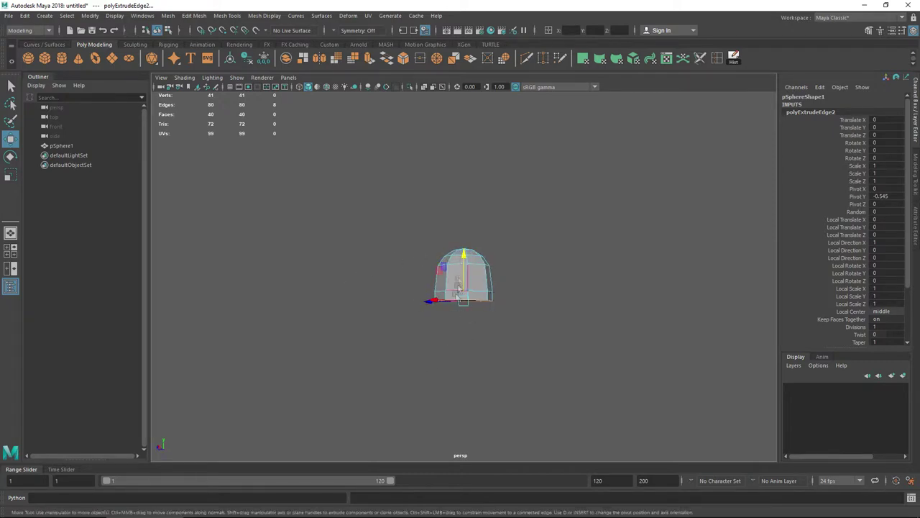
left_click(248, 512)
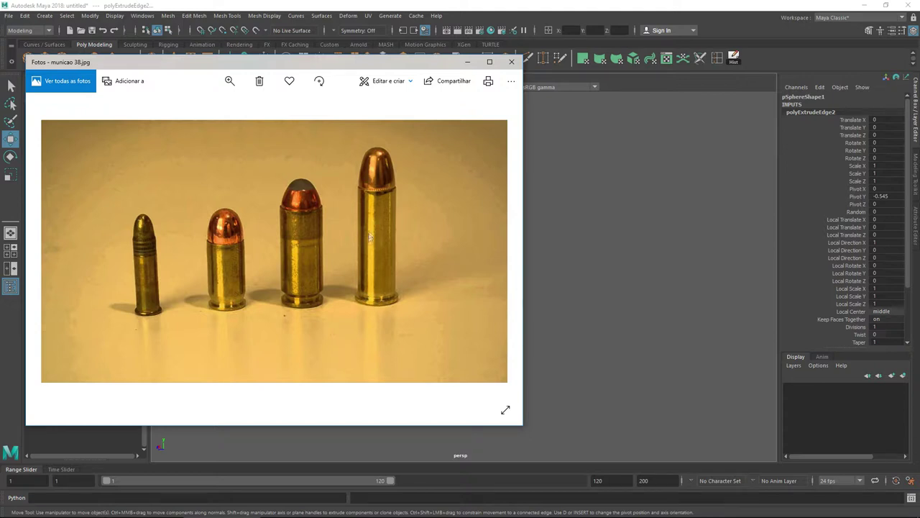
Step: Extrude the dome's base edge ring into a new band scaled slightly inward
left_click(586, 154)
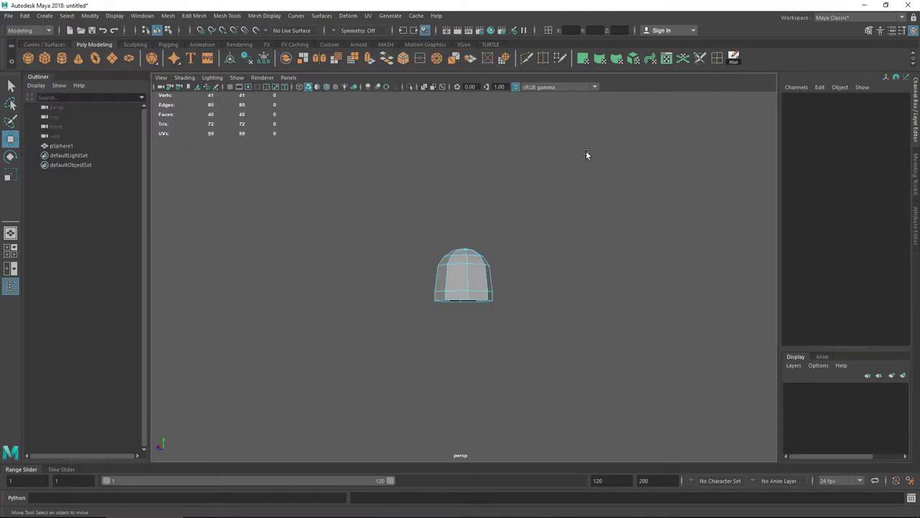
left_click(476, 301)
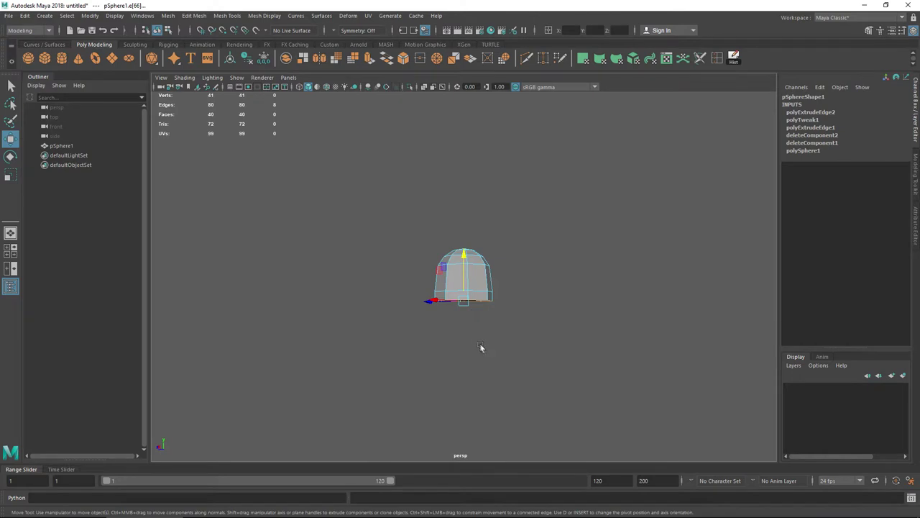
mouse_move(489, 343)
left_mouse_down("alt")
mouse_move(450, 347)
mouse_move(594, 347)
mouse_move(570, 348)
left_mouse_up("alt")
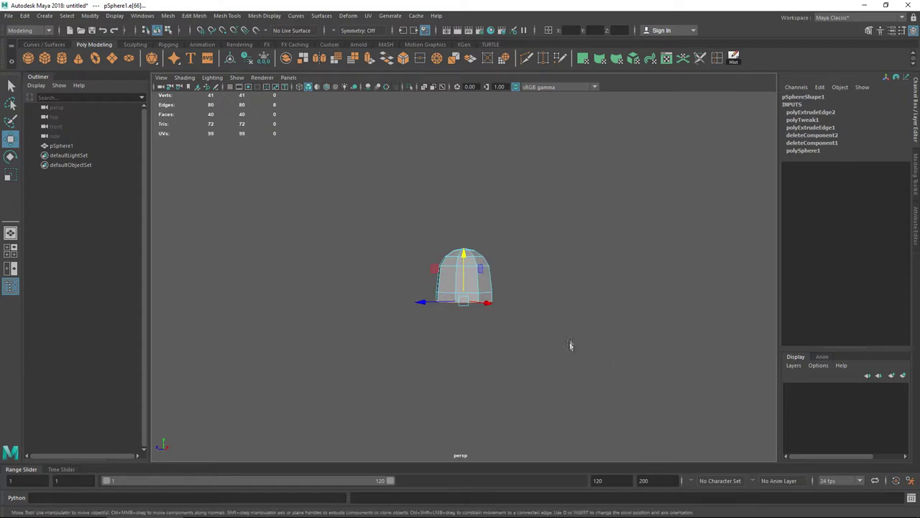
left_click_drag(464, 255, 464, 261, "shift")
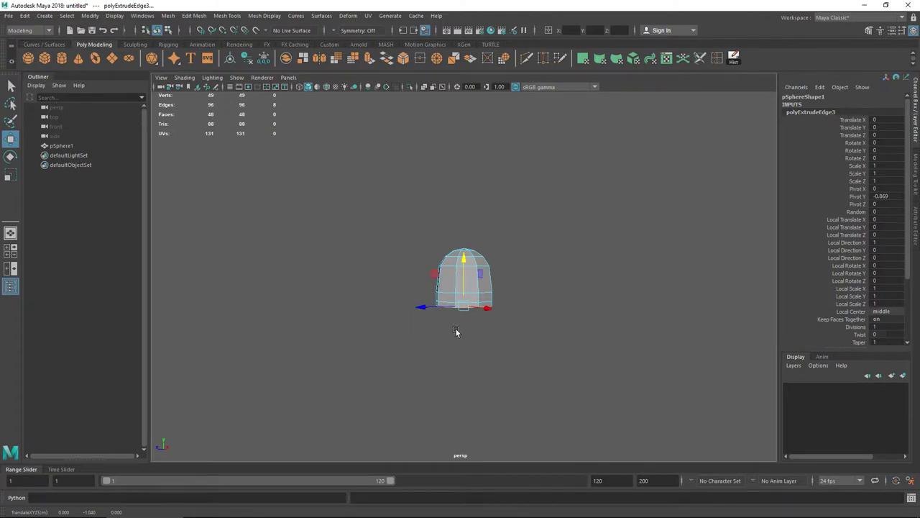
key("r")
left_click_drag(479, 364, 475, 337, "alt")
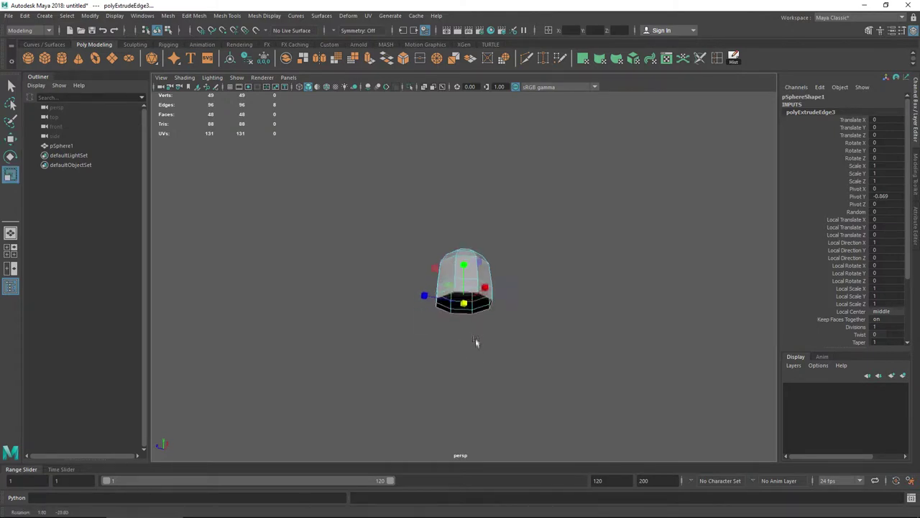
left_click_drag(465, 294, 513, 308)
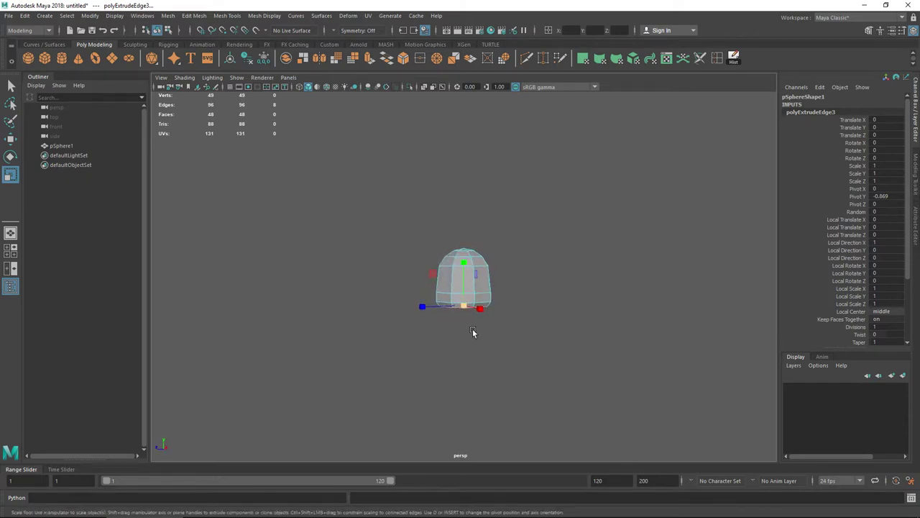
Step: Extrude another ring and scale it in top view into a thin octagonal lip
left_click_drag(466, 308, 471, 309, "shift")
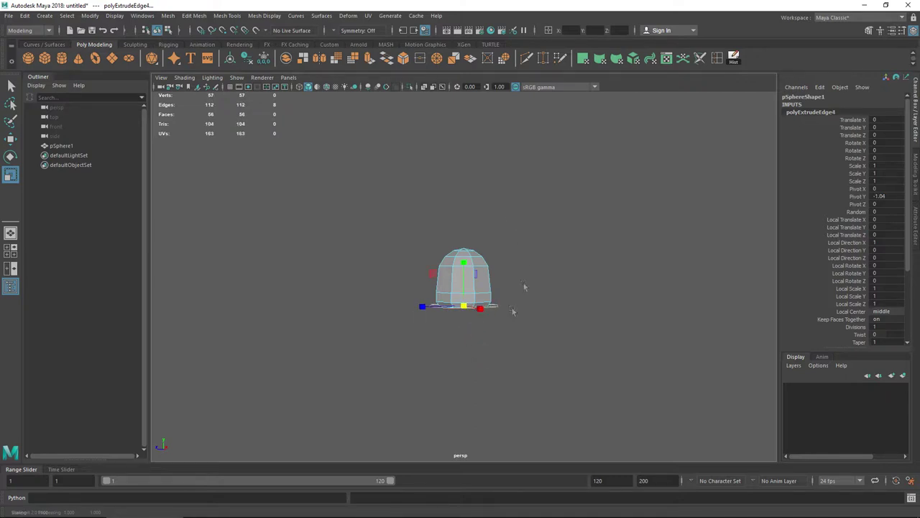
key("space")
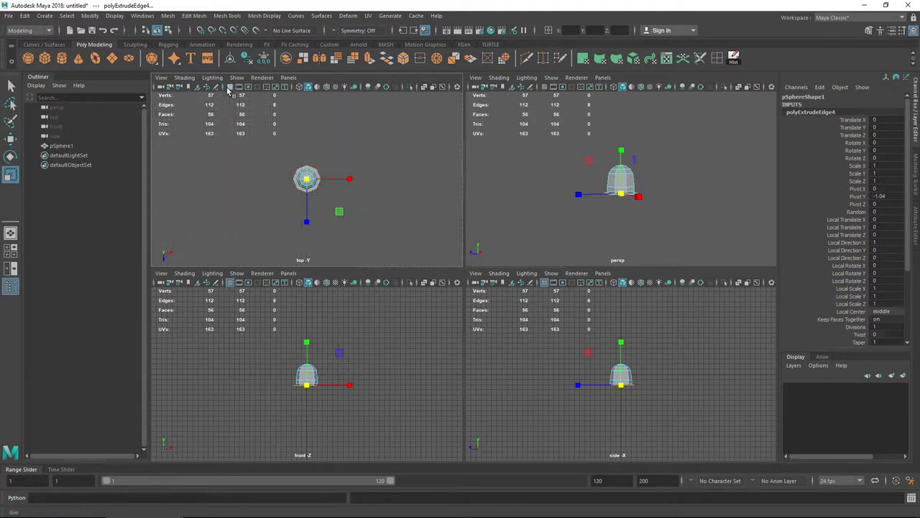
key("space")
scroll(460, 309, "up", 3)
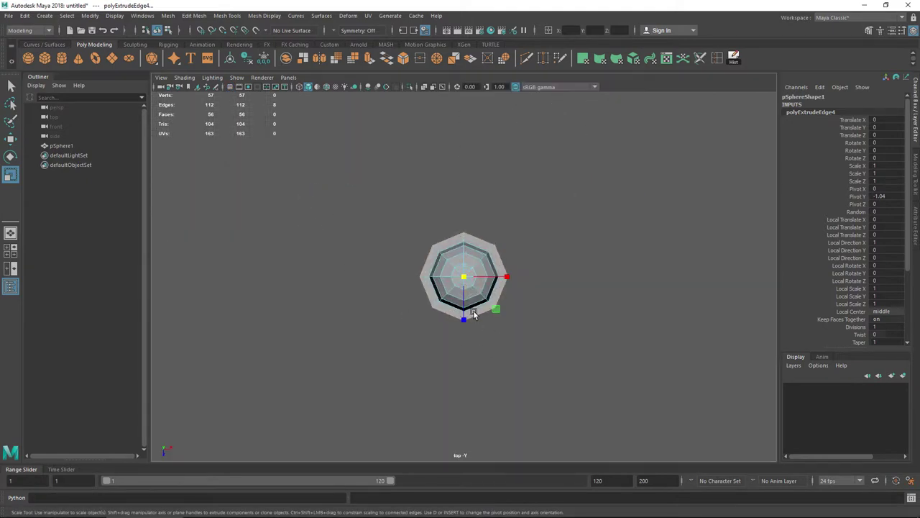
scroll(465, 280, "up", 4)
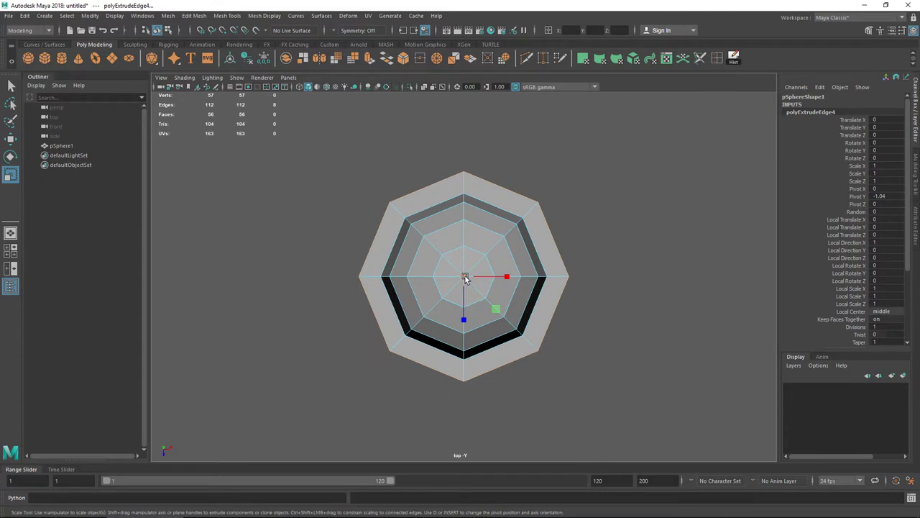
left_click_drag(465, 278, 438, 271)
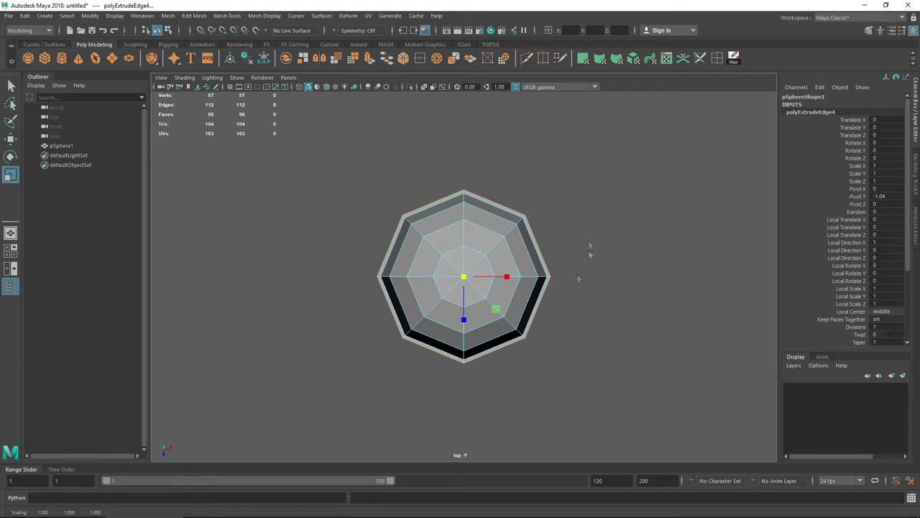
key("space")
key("space")
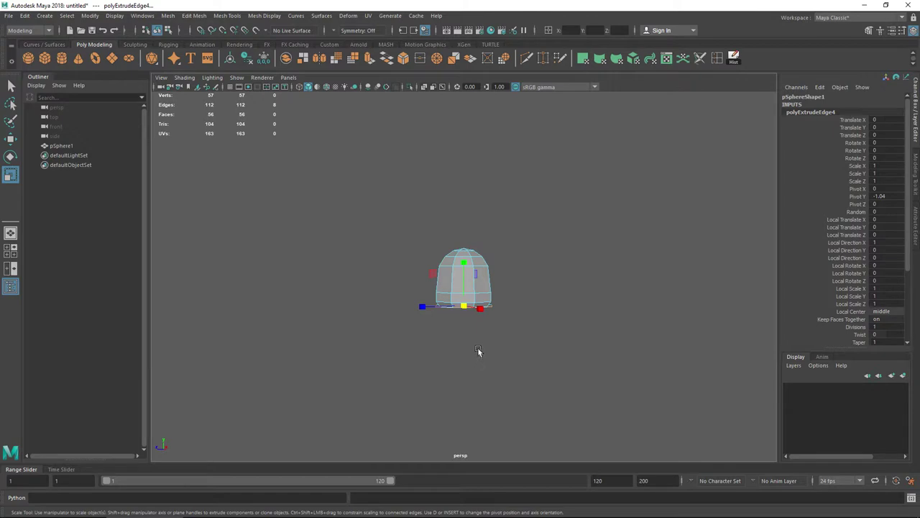
Step: Extrude the bottom edge ring straight down into a long casing
key("w")
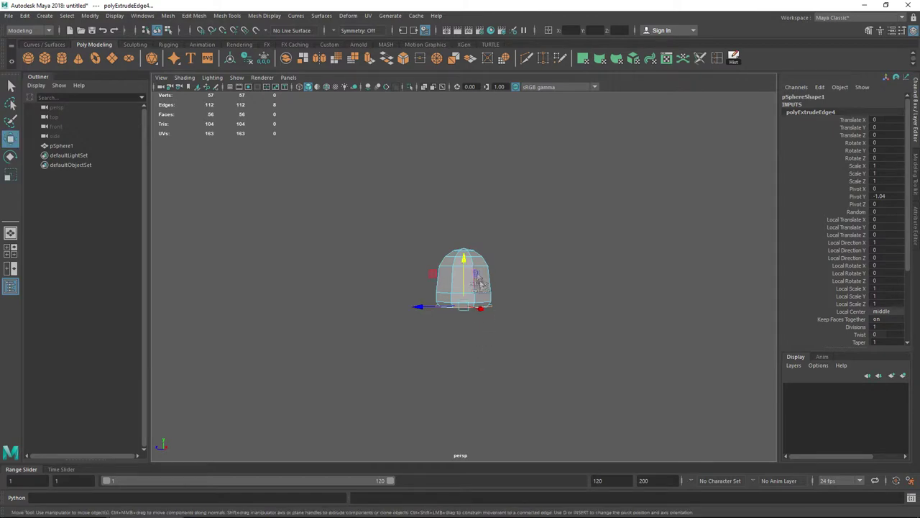
left_click_drag(458, 259, 460, 359, "shift")
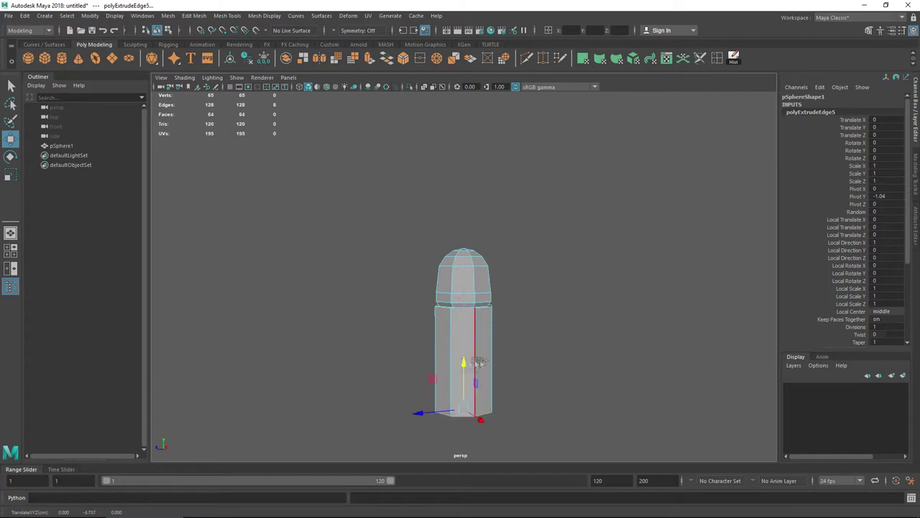
middle_click_drag(524, 372, 520, 237, "alt")
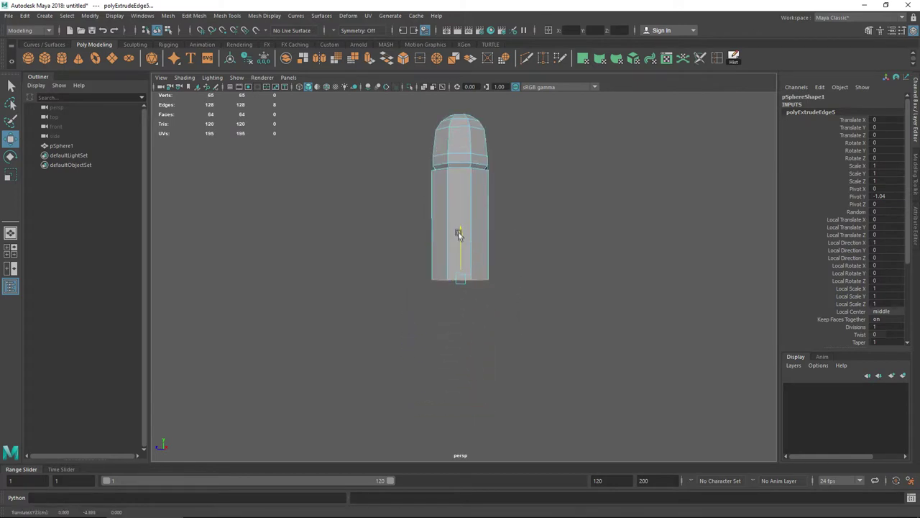
mouse_move(466, 241)
left_mouse_down("alt")
mouse_move(487, 253)
mouse_move(501, 242)
mouse_move(465, 234)
mouse_move(460, 208)
mouse_move(462, 239)
mouse_move(460, 199)
mouse_move(460, 246)
left_mouse_up("alt")
Step: Undo an extra extrusion and lower the bottom ring to lengthen the casing
key("ctrl+e")
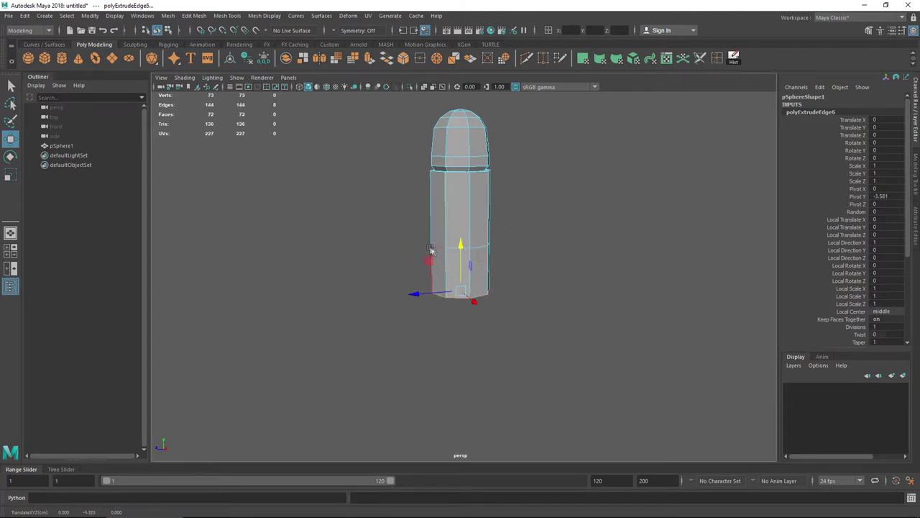
key("ctrl+z")
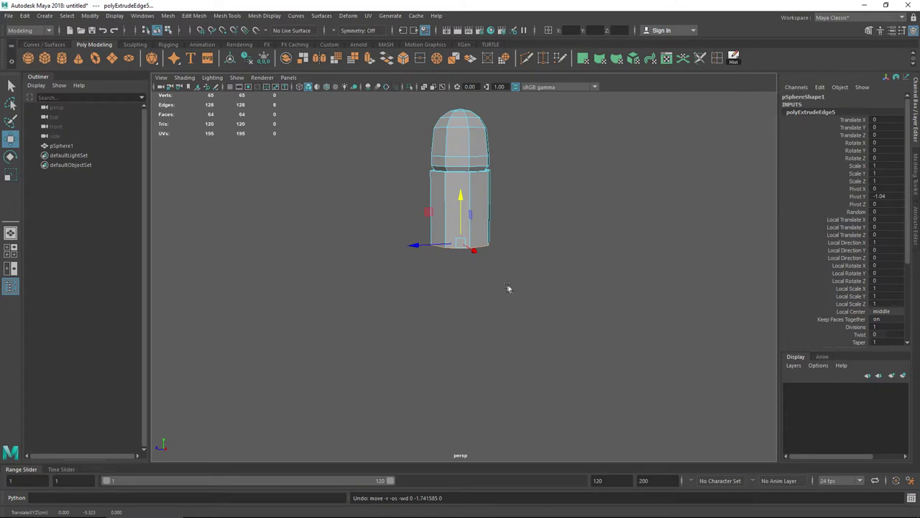
left_click_drag(465, 199, 463, 245)
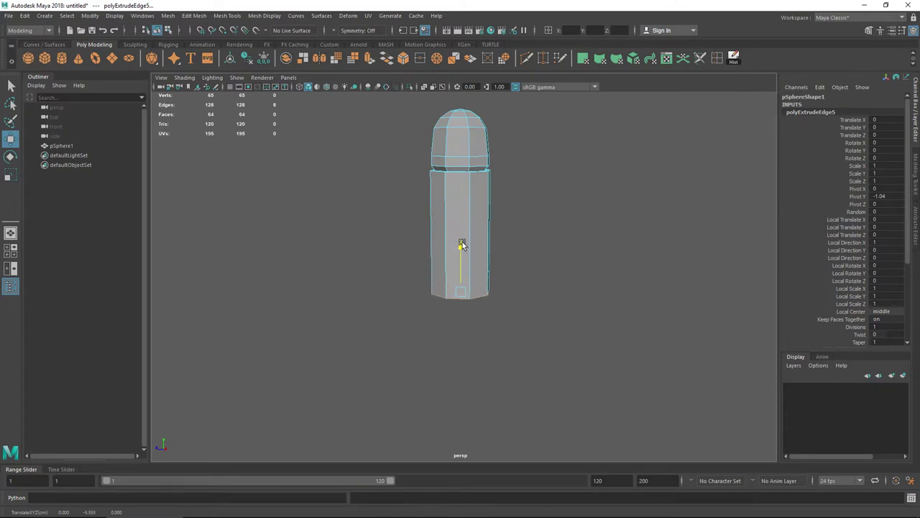
scroll(529, 252, "down", 4)
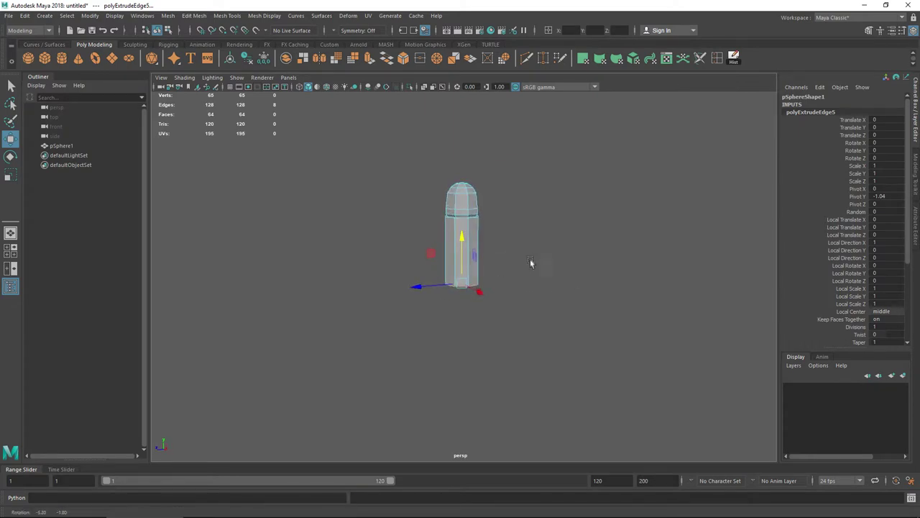
scroll(510, 257, "up", 4)
scroll(511, 263, "down", 1)
scroll(513, 246, "up", 2)
scroll(513, 245, "down", 2)
scroll(513, 245, "down", 1)
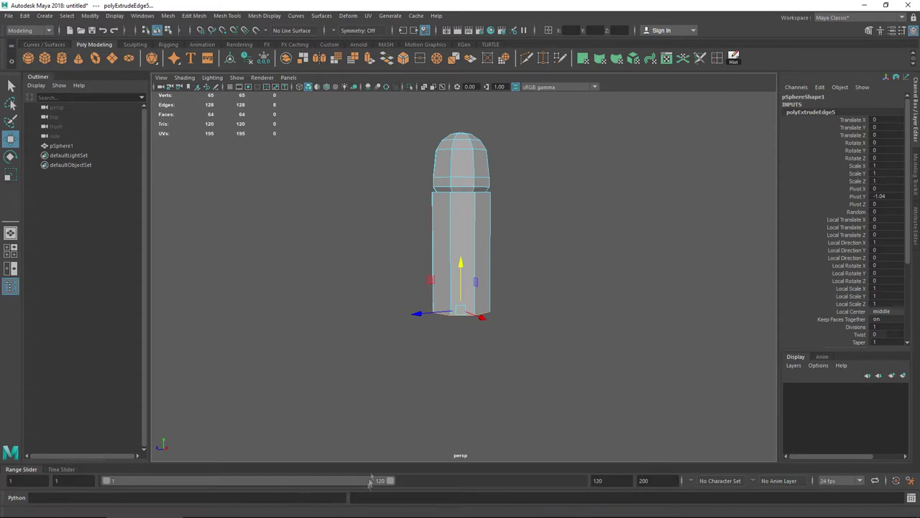
key("space")
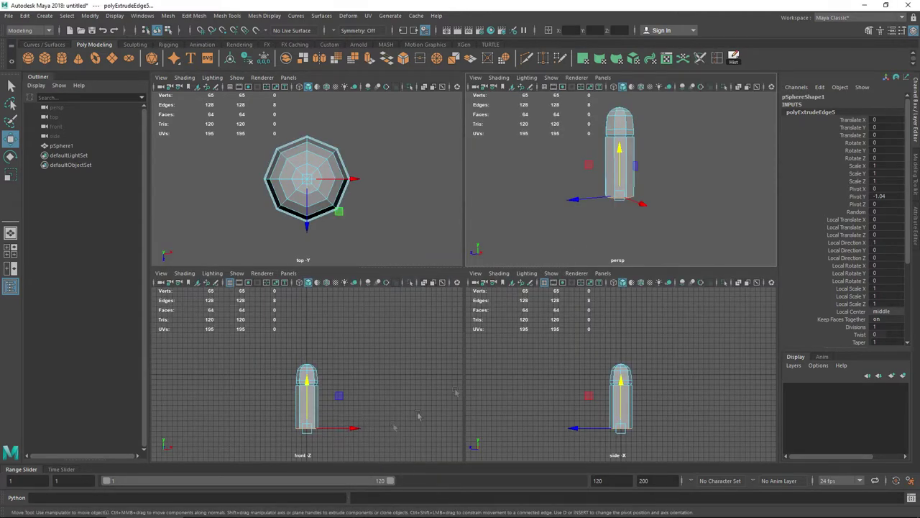
key("space")
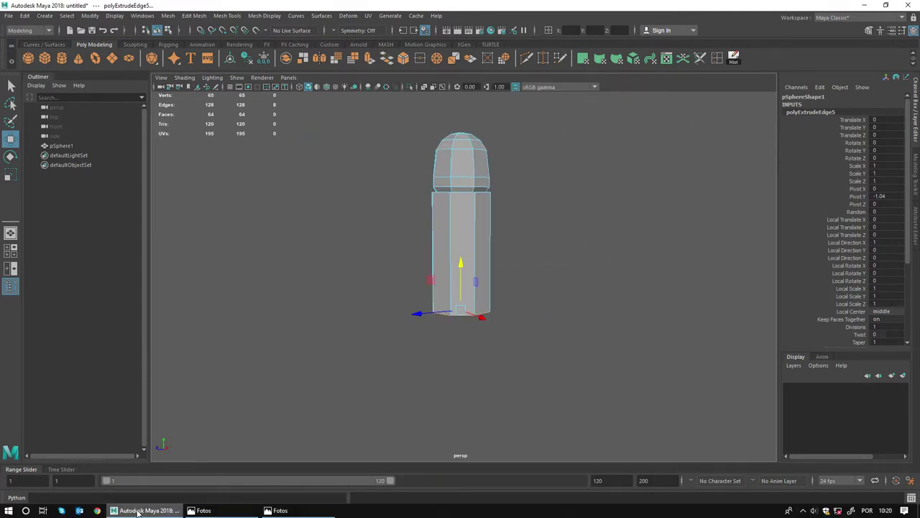
left_click(206, 511)
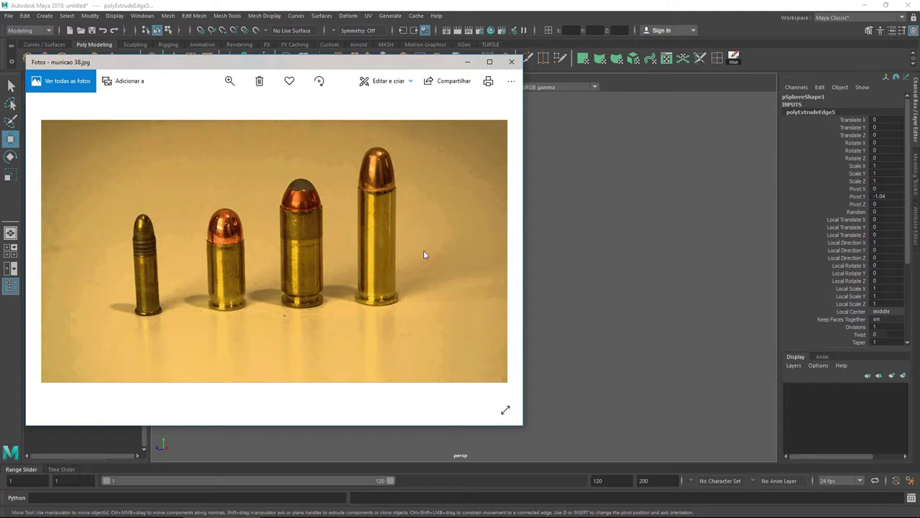
left_click(583, 183)
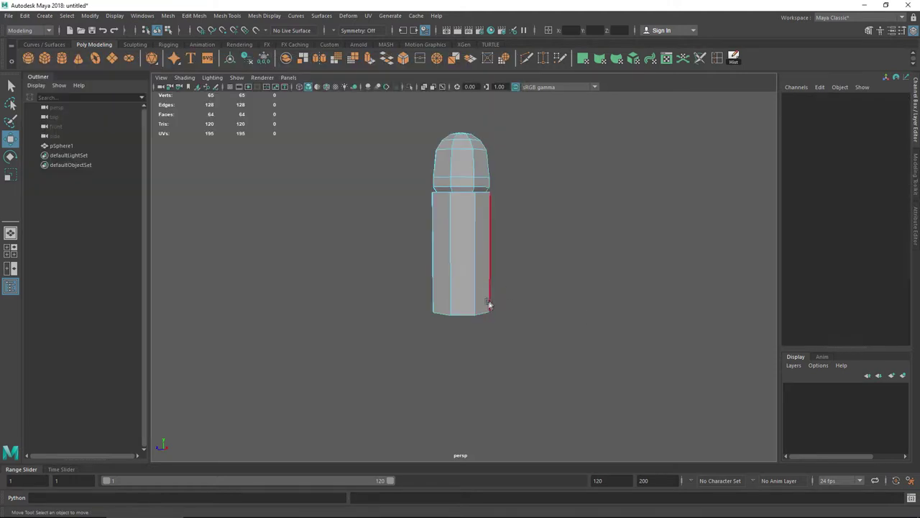
Step: Extrude the casing's bottom edge loop downward and taper it slightly inward
left_click(464, 314)
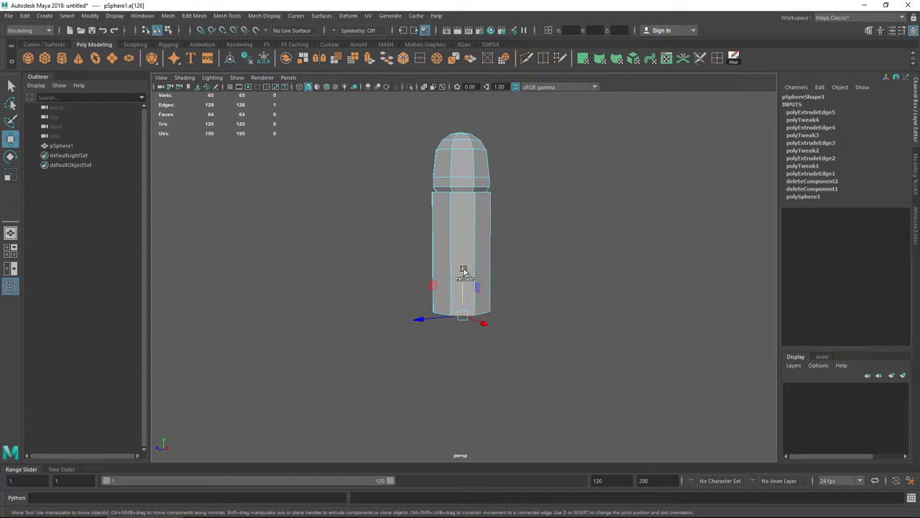
left_click_drag(464, 270, 464, 273, "shift")
key("ctrl+z")
double_click(487, 314)
left_click_drag(461, 263, 460, 269, "shift")
key("r")
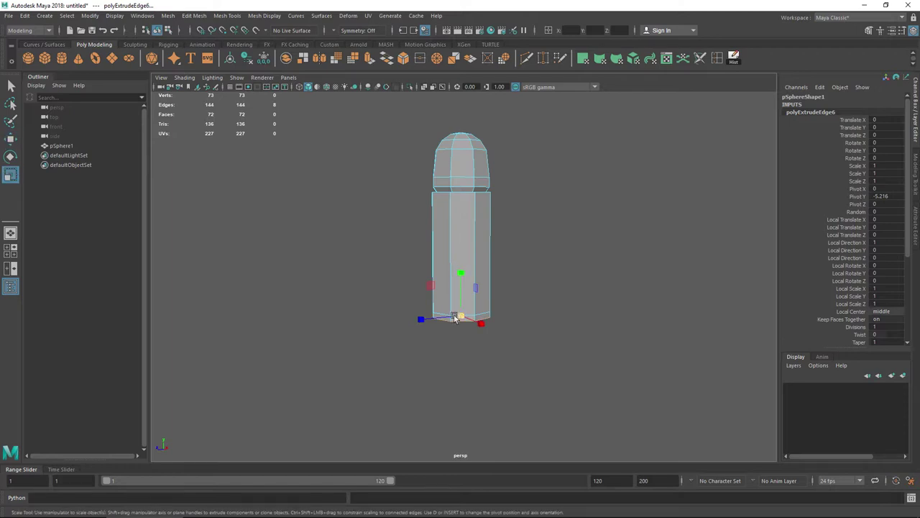
left_click_drag(459, 316, 455, 318)
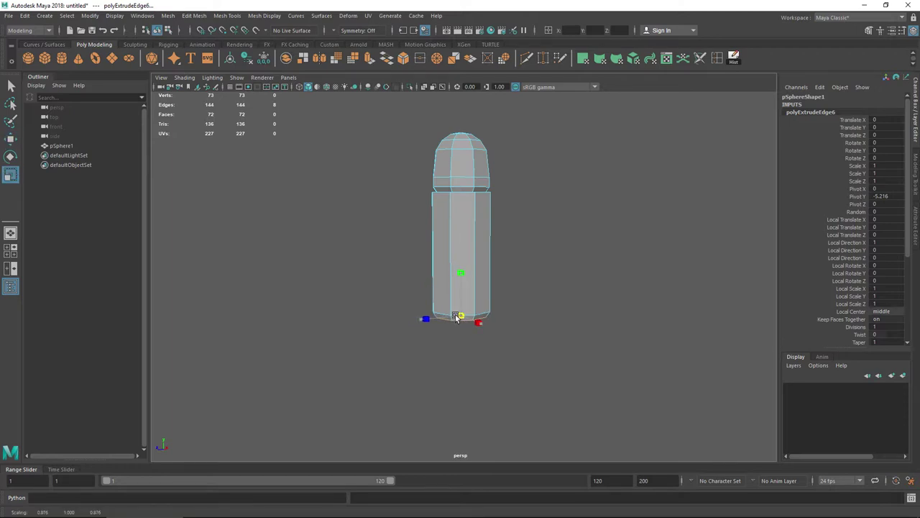
left_click_drag(457, 315, 448, 311)
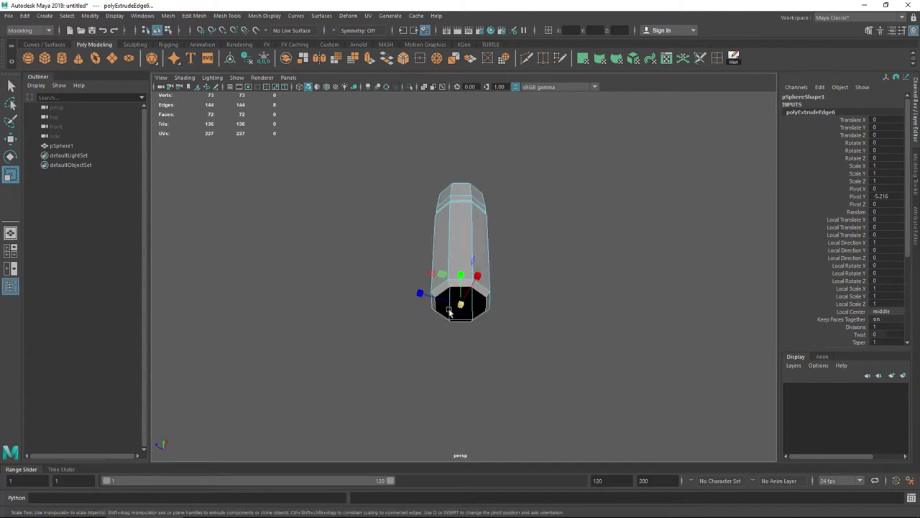
Step: Extrude a new base ring, widen it into a rim, then shrink it inward in top view
key("ctrl+e")
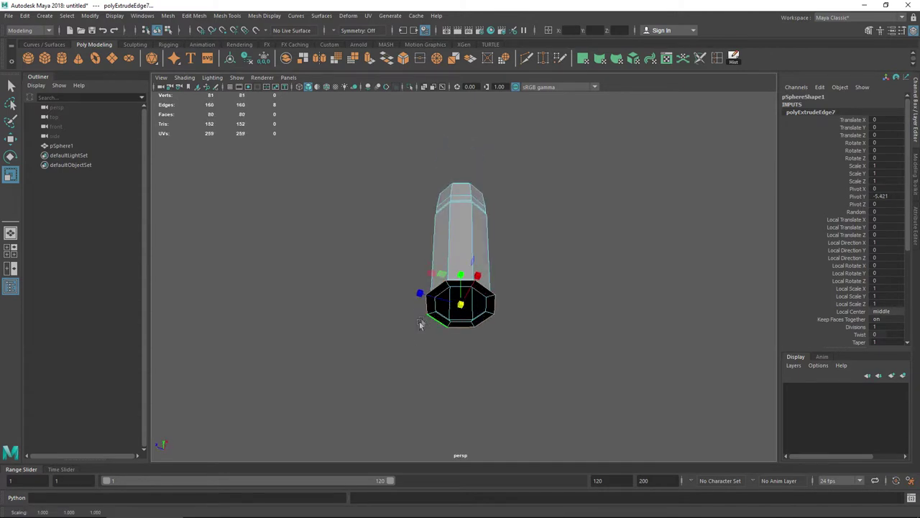
left_click_drag(421, 323, 417, 382, "alt")
key("space")
key("space")
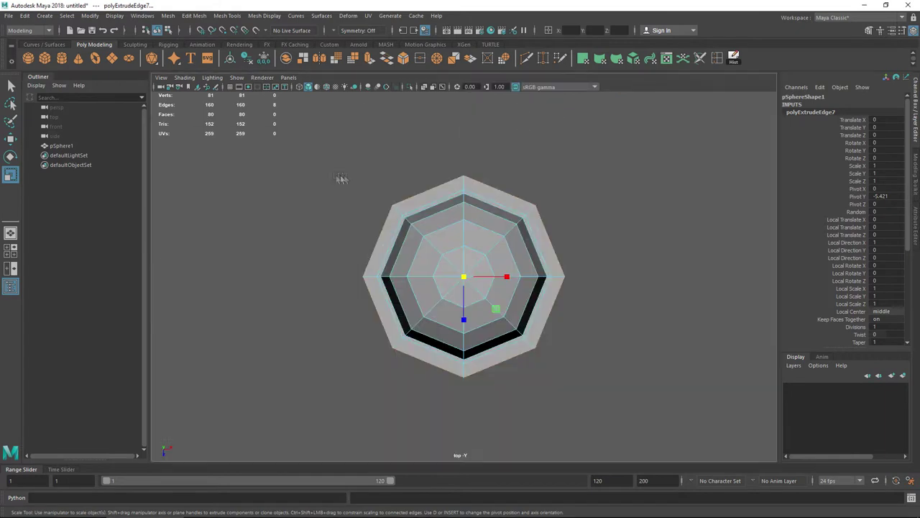
scroll(479, 237, "up", 2)
scroll(474, 267, "up", 2)
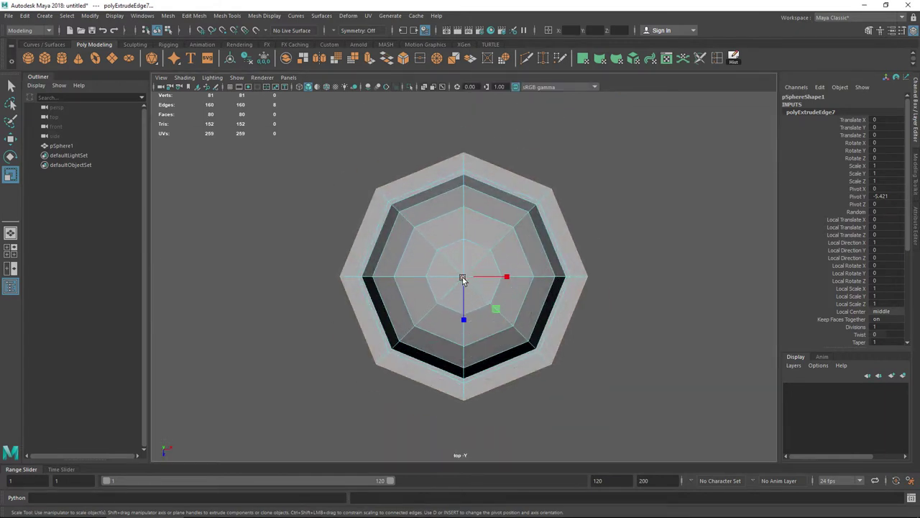
left_click_drag(457, 278, 443, 269)
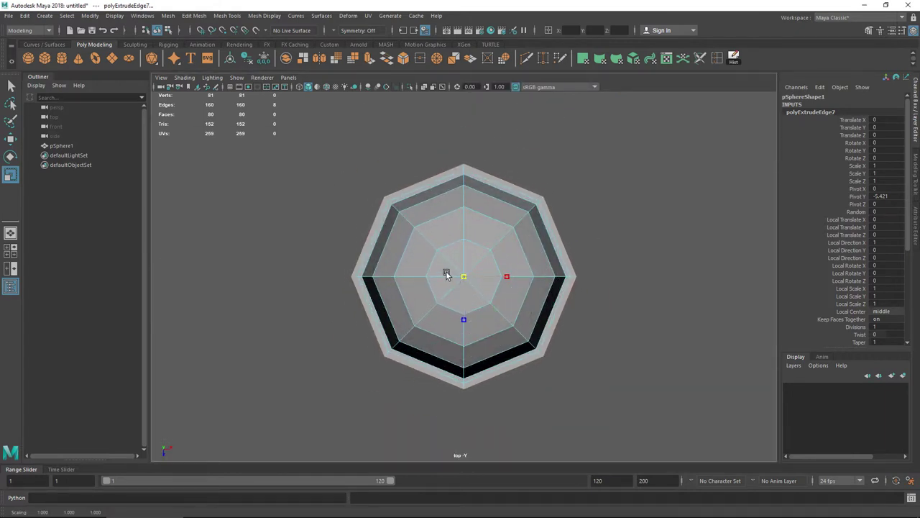
left_click(502, 180)
key("space")
key("space")
key("space")
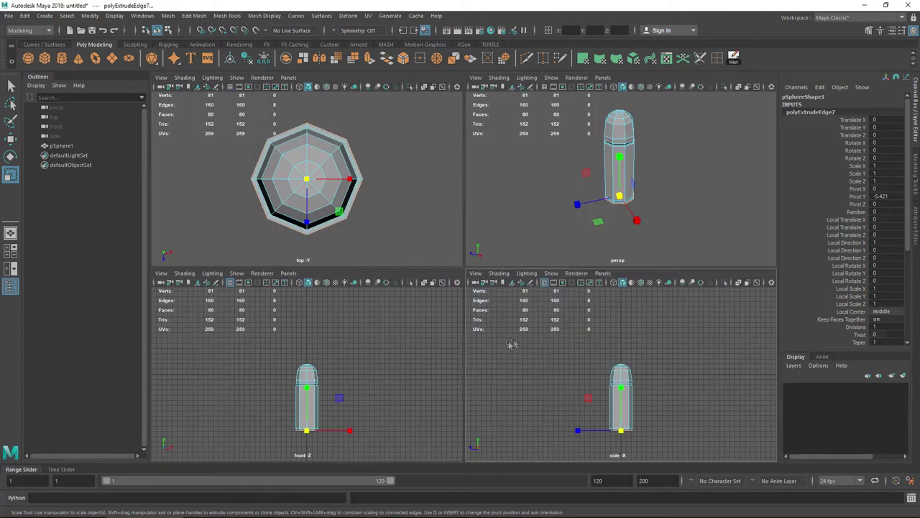
key("space")
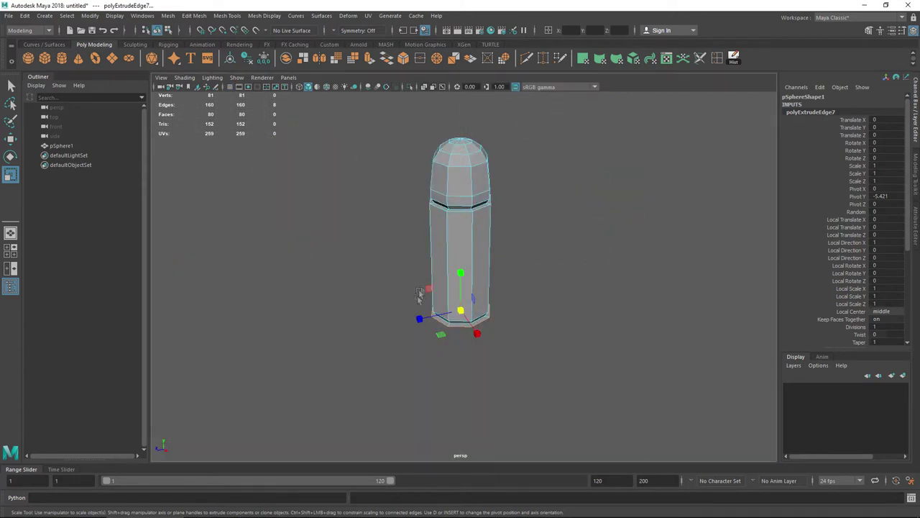
Step: Extrude the casing's bottom edge down into a short new band
left_click_drag(420, 295, 460, 317, "alt")
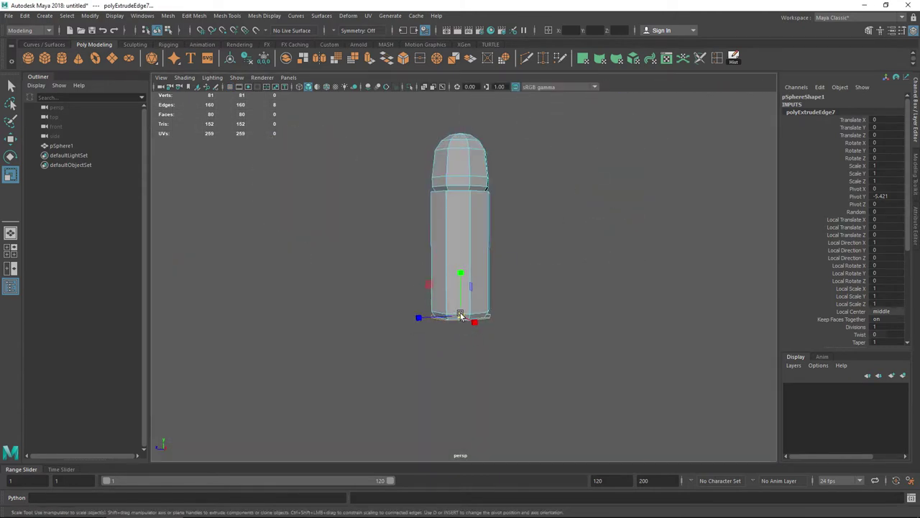
key("w")
left_click_drag(463, 270, 460, 275, "shift")
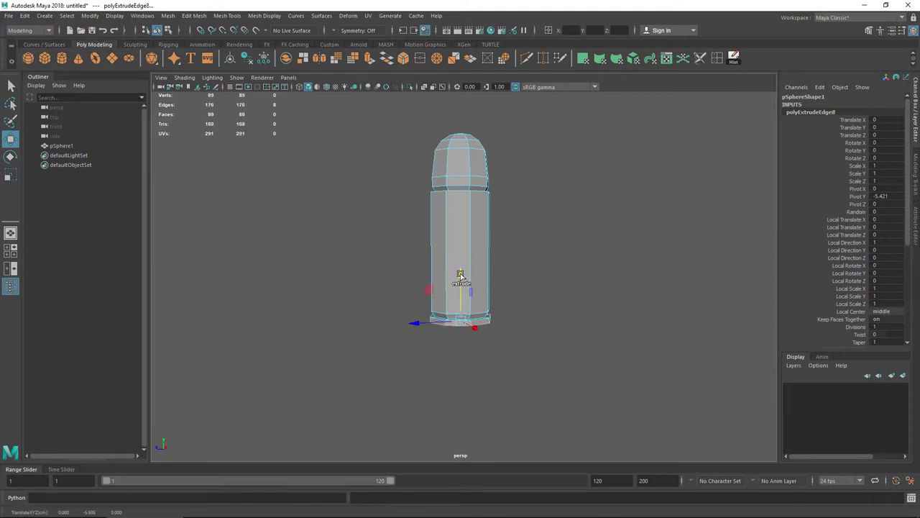
left_click_drag(468, 386, 471, 428, "alt")
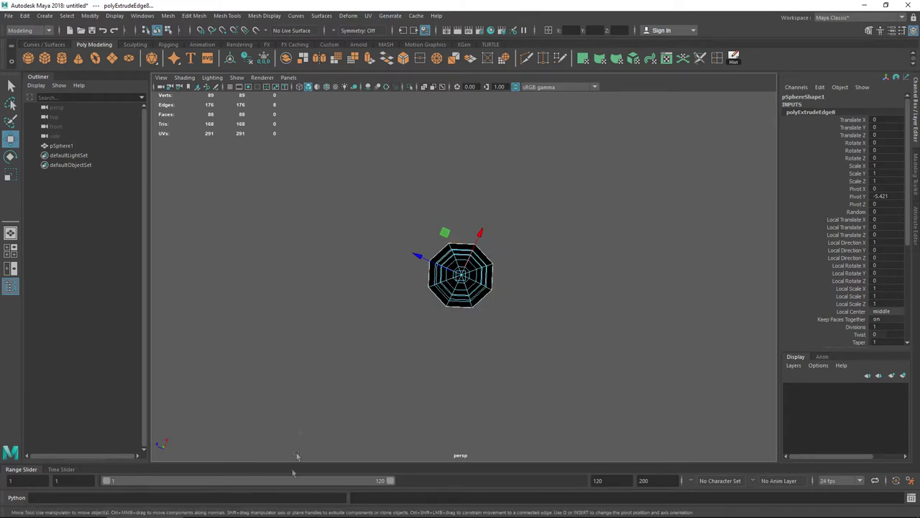
key("space")
key("space")
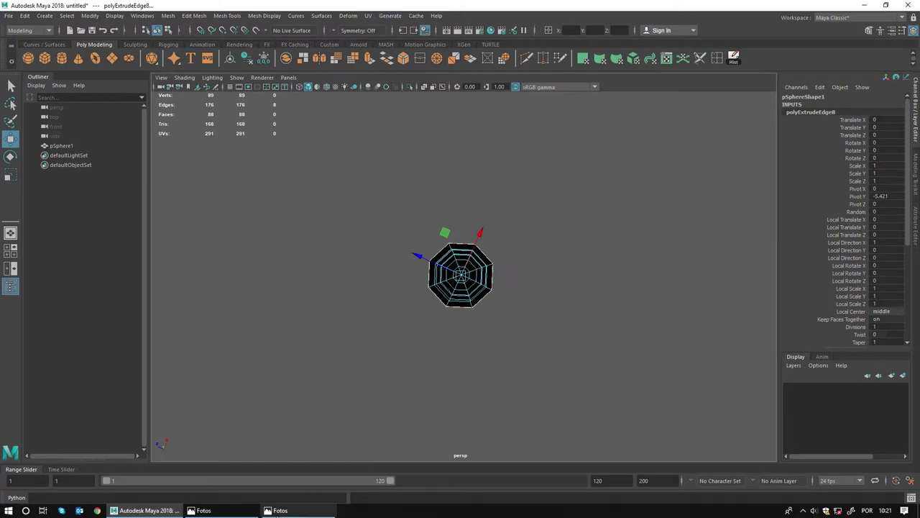
left_click(280, 511)
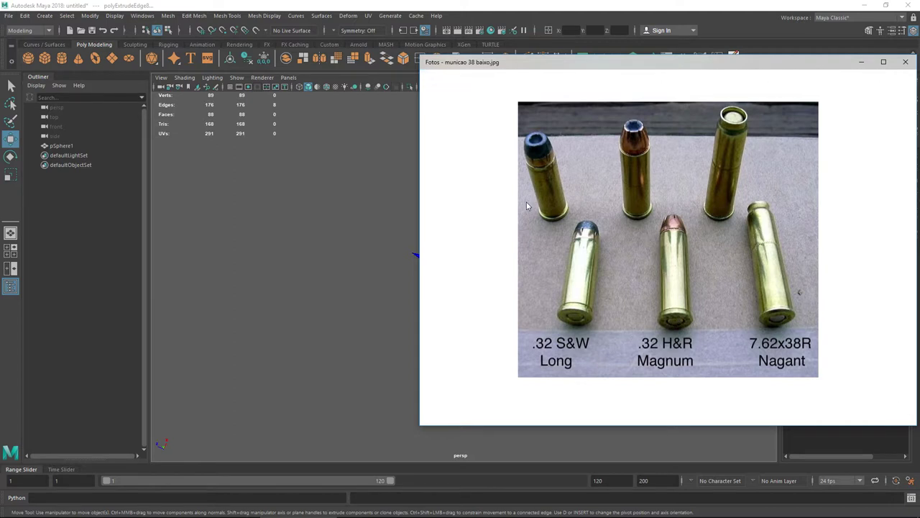
Step: Extrude the casing's bottom edge loop and scale the new rings inward
left_click(337, 340)
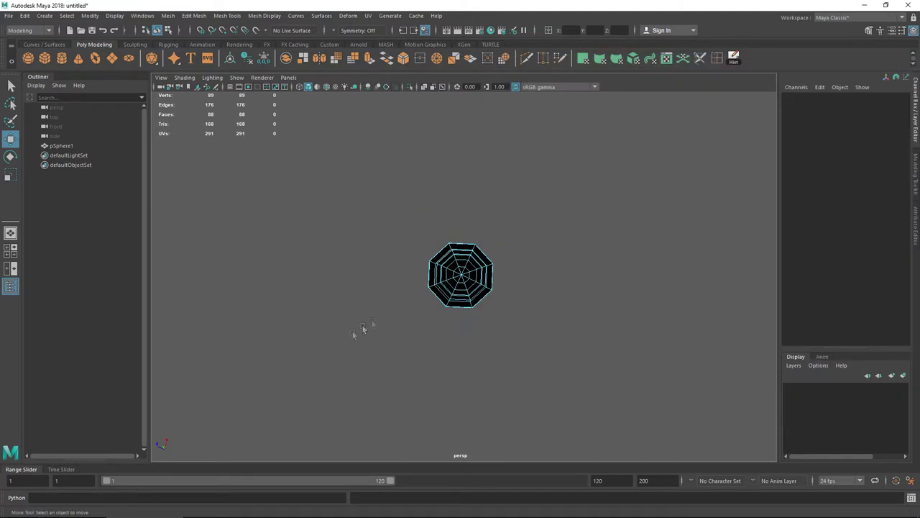
left_click_drag(533, 196, 511, 240, "alt")
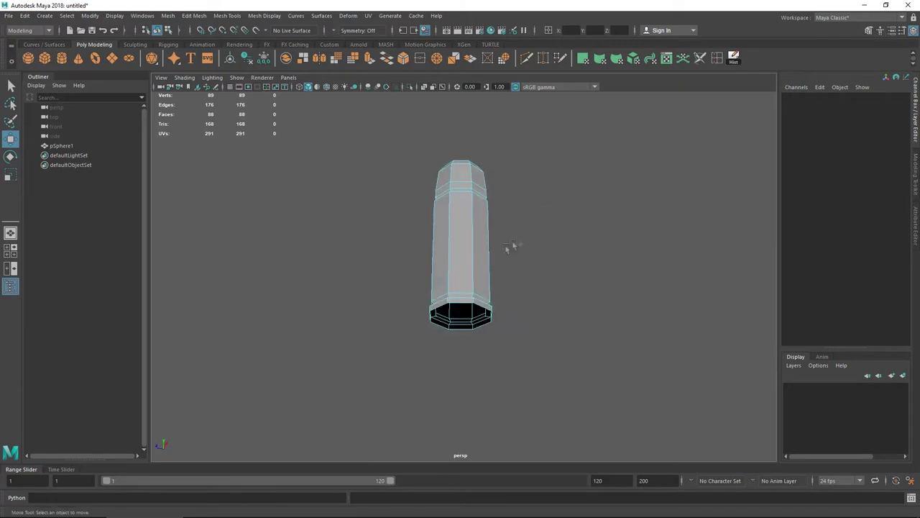
double_click(456, 307)
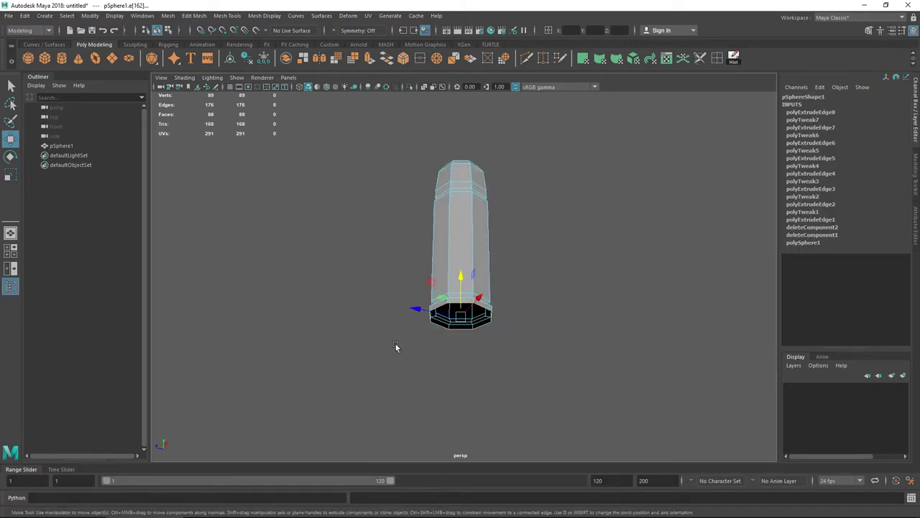
key("ctrl+e")
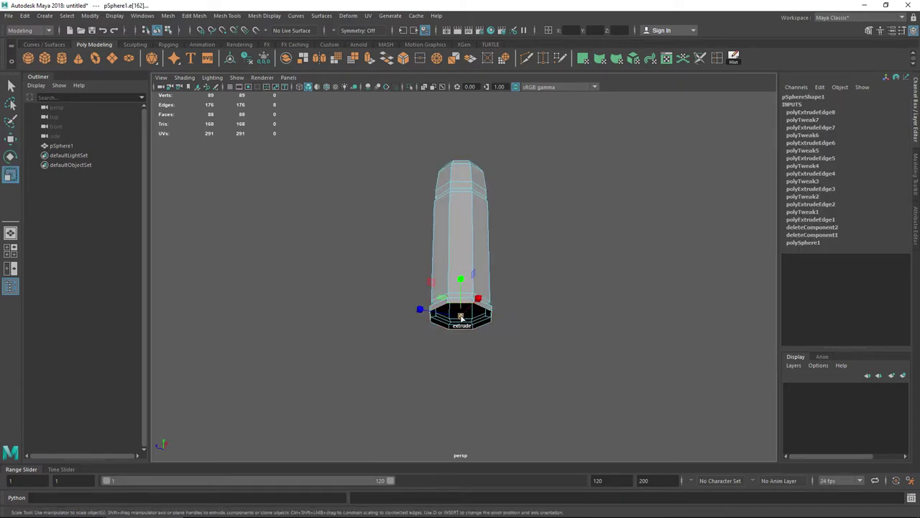
left_click_drag(461, 317, 440, 314)
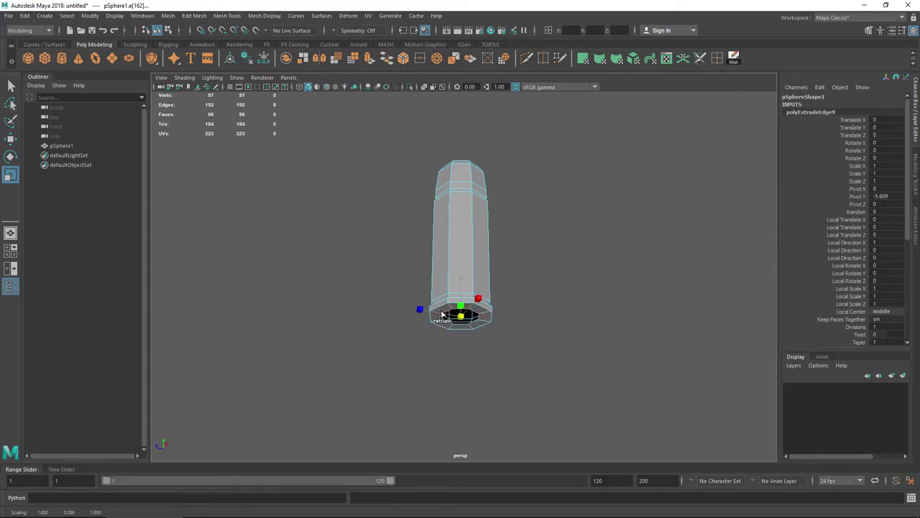
mouse_move(484, 401)
left_mouse_down("alt")
mouse_move(470, 355)
mouse_move(476, 340)
left_mouse_up("alt")
scroll(477, 339, "up", 5)
left_click_drag(455, 290, 426, 336)
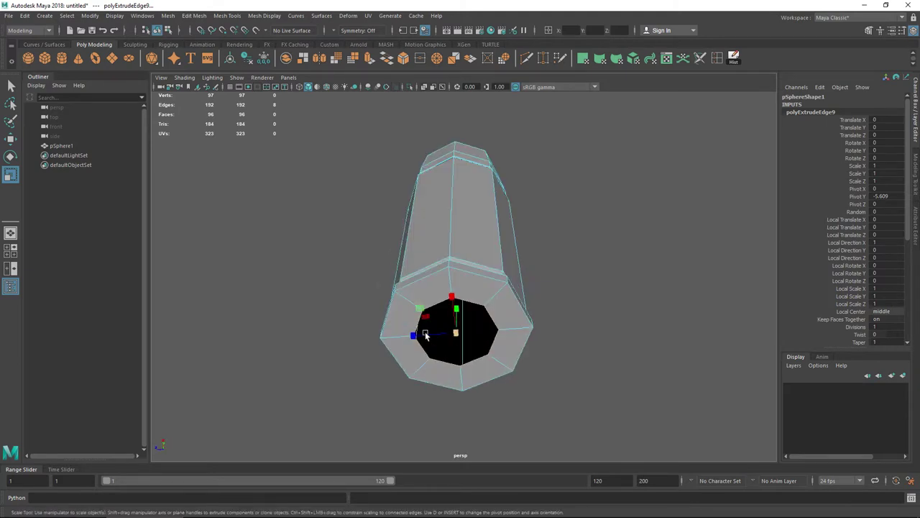
Step: Extrude further inner rings up and down into the base, reaching 121 vertices
key("w")
left_click_drag(458, 309, 461, 299, "shift")
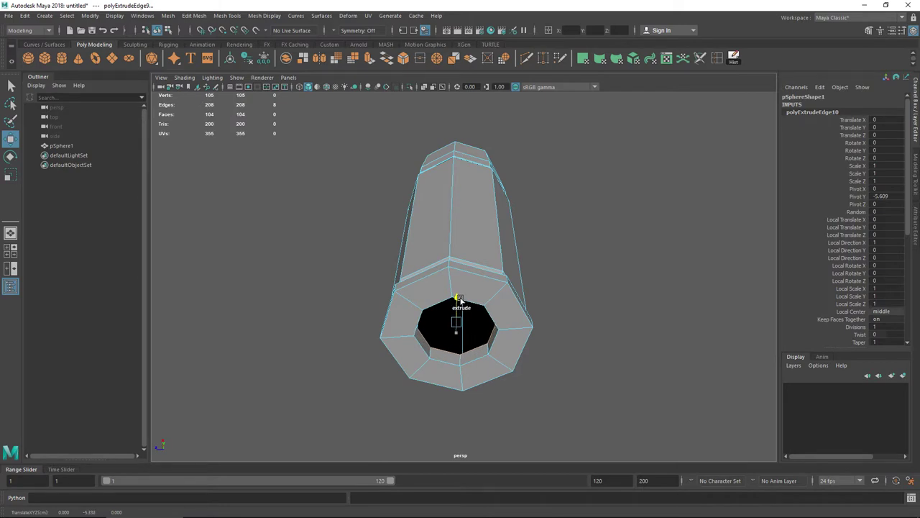
left_click_drag(461, 299, 461, 301, "shift")
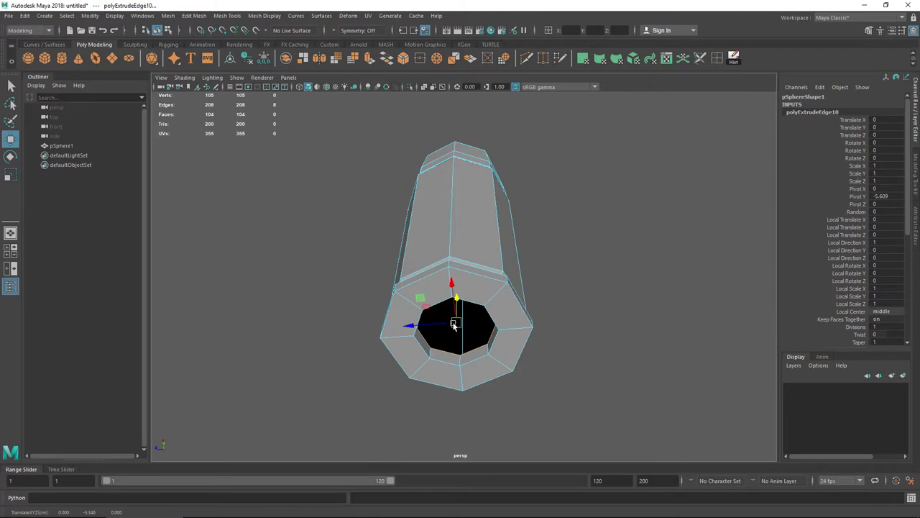
key("r")
left_click_drag(455, 323, 452, 319, "shift")
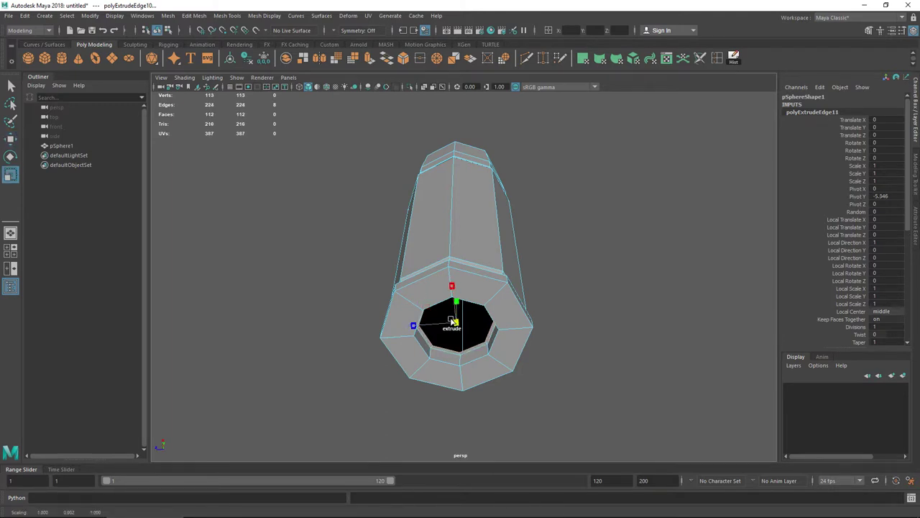
left_click(452, 320)
key("w")
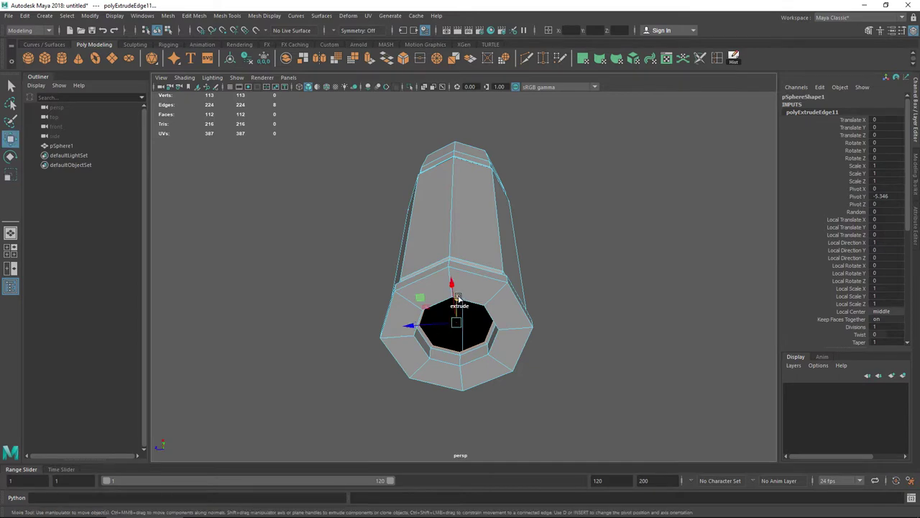
left_click_drag(457, 296, 452, 347, "shift")
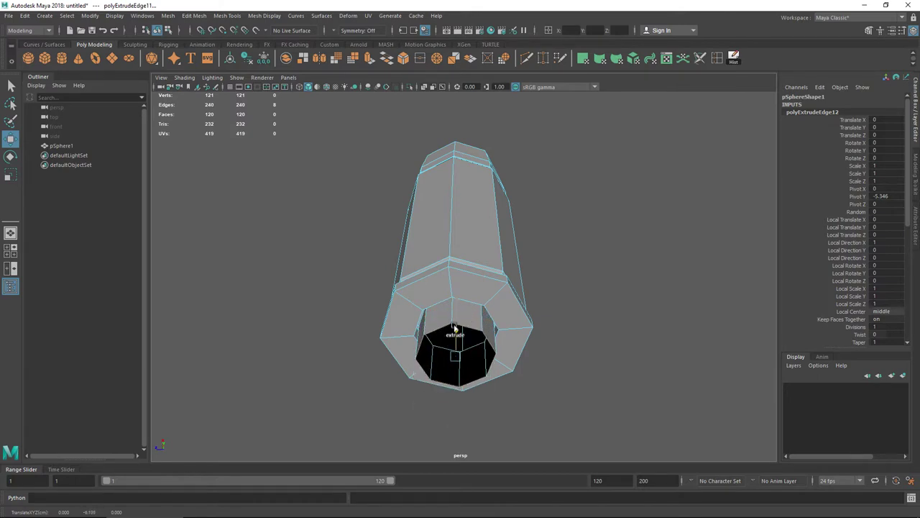
Step: Raise the bottom ring along Y inside the casing, leaving an octagonal hollow in the base
mouse_move(595, 297)
left_mouse_down("alt")
mouse_move(554, 318)
mouse_move(561, 358)
left_mouse_up("alt")
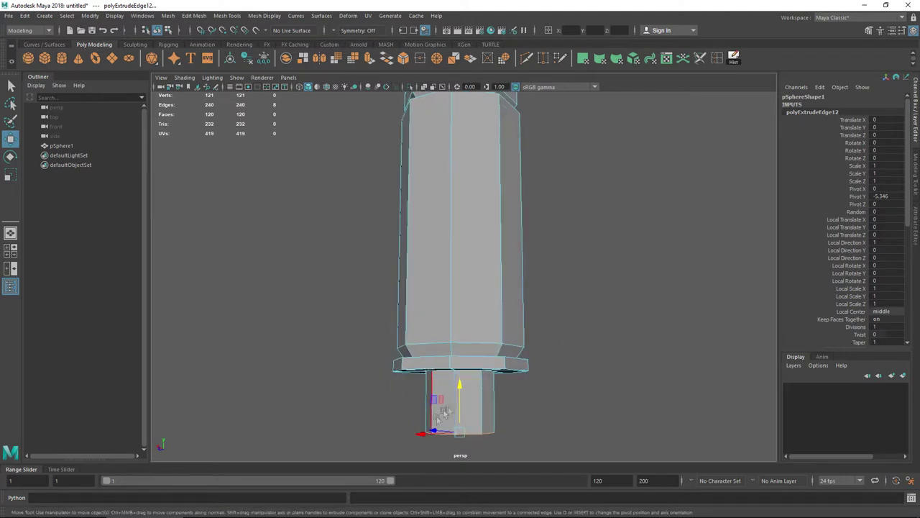
left_click_drag(460, 383, 457, 368)
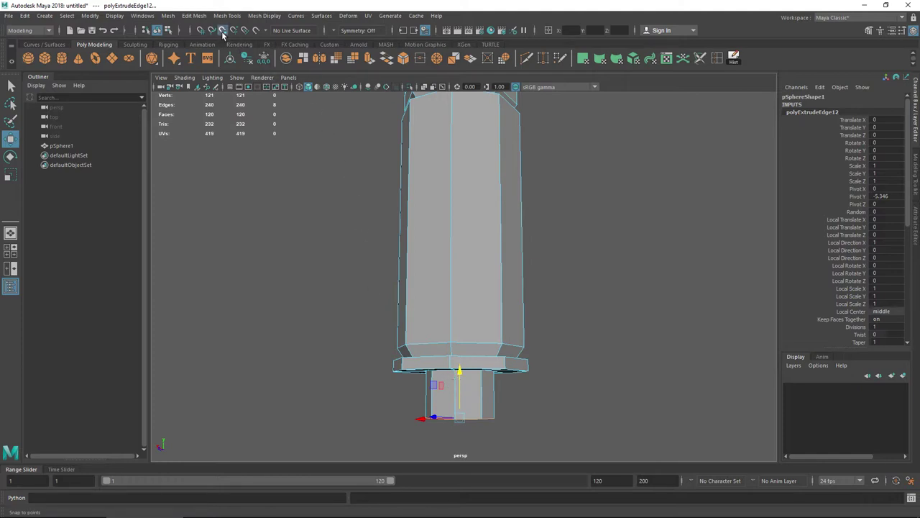
mouse_move(366, 388)
left_mouse_down("alt")
mouse_move(390, 380)
mouse_move(422, 312)
mouse_move(414, 315)
left_mouse_up("alt")
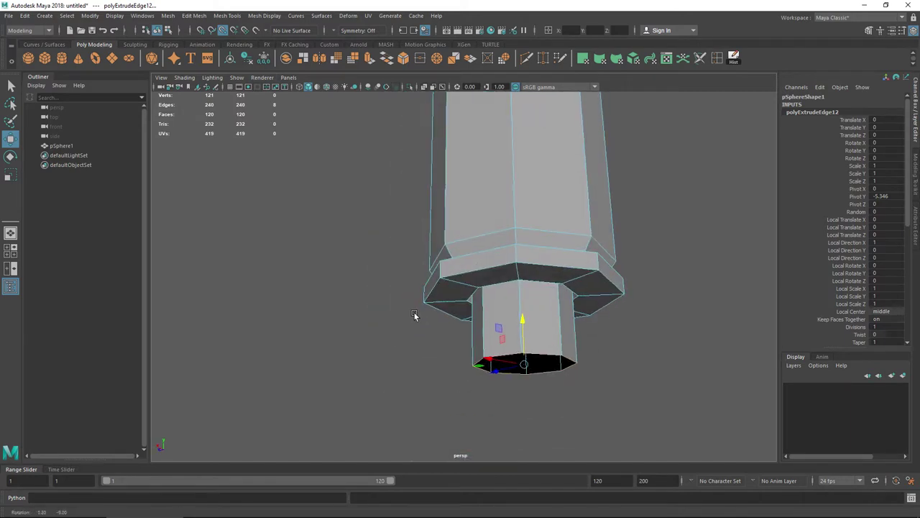
middle_click(464, 274)
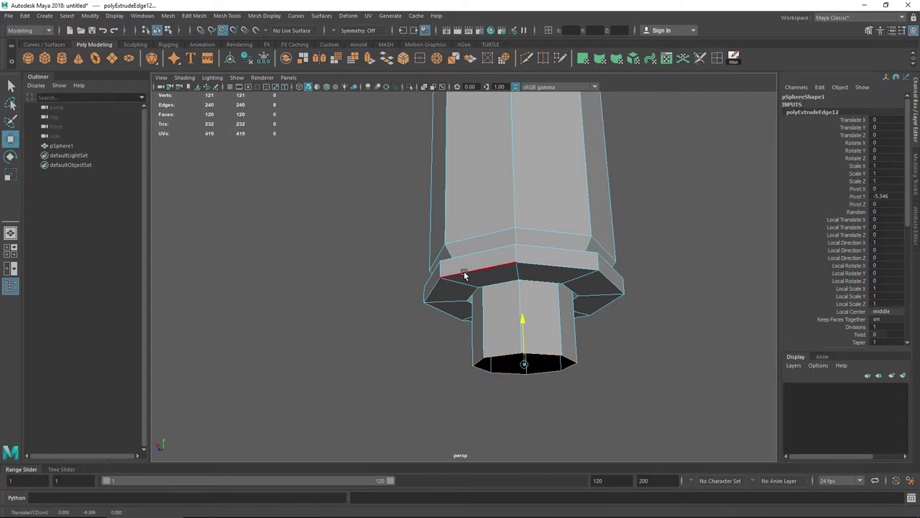
middle_click_drag(464, 275, 464, 274)
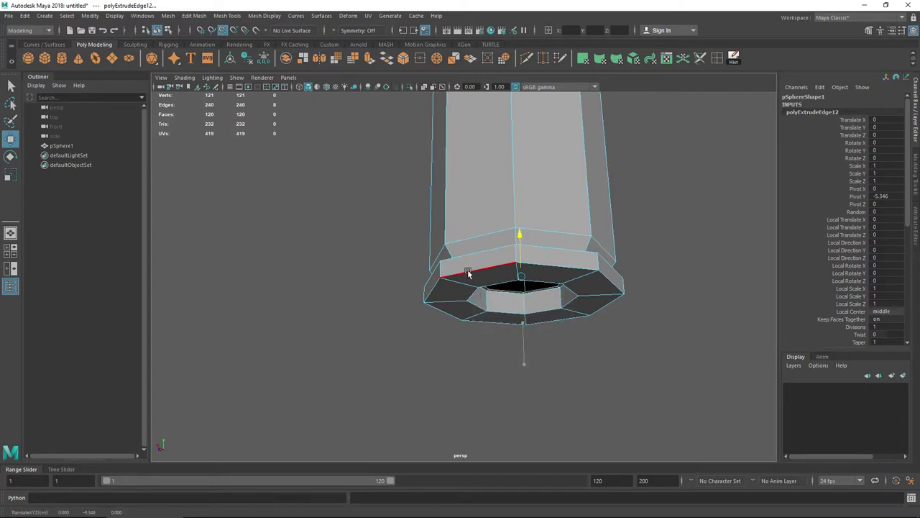
mouse_move(485, 333)
left_mouse_down("alt")
mouse_move(464, 302)
mouse_move(398, 322)
mouse_move(436, 331)
mouse_move(448, 292)
mouse_move(410, 322)
mouse_move(446, 288)
mouse_move(419, 288)
mouse_move(437, 277)
mouse_move(427, 296)
left_mouse_up("alt")
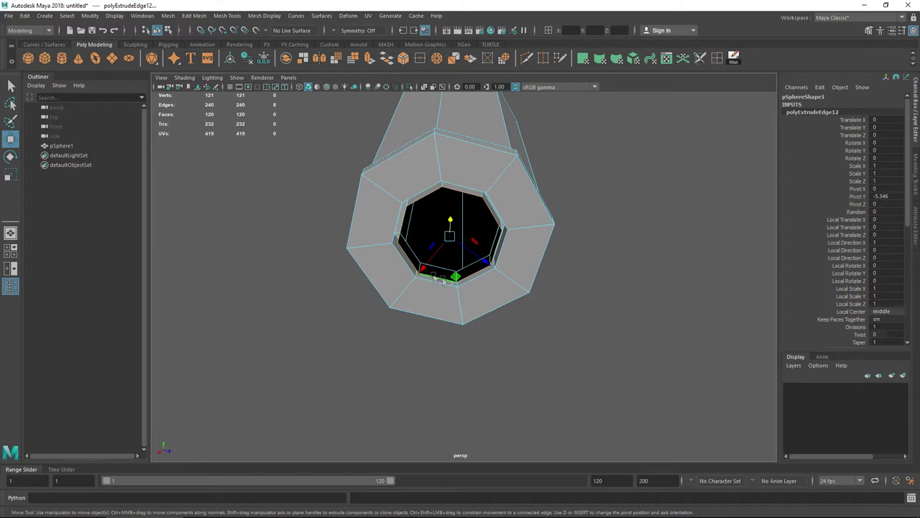
Step: Cap the octagonal hole in pSphere1's base with a single face using Fill Hole
left_click(869, 32)
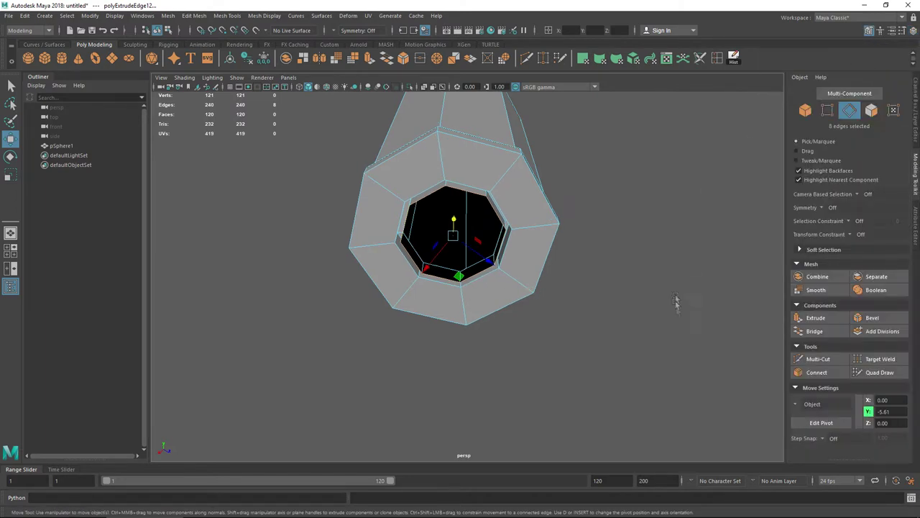
left_click(831, 334)
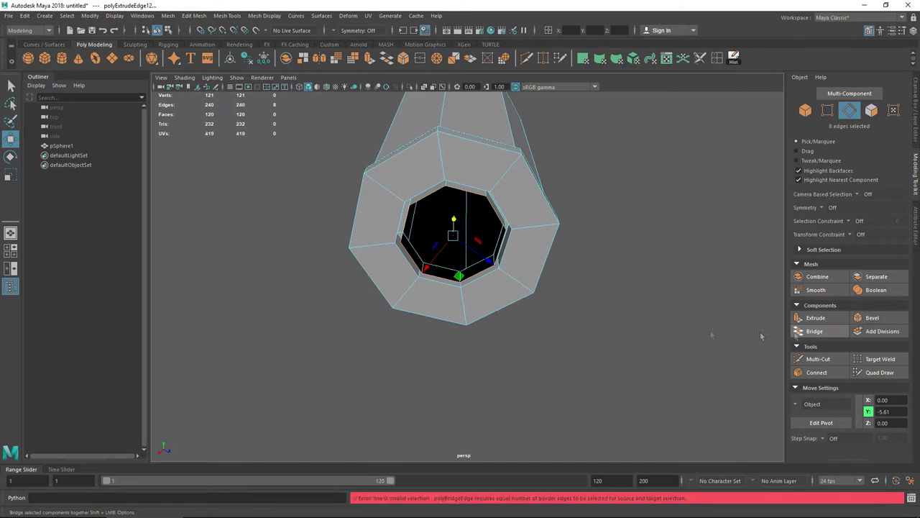
left_click(491, 198, "shift")
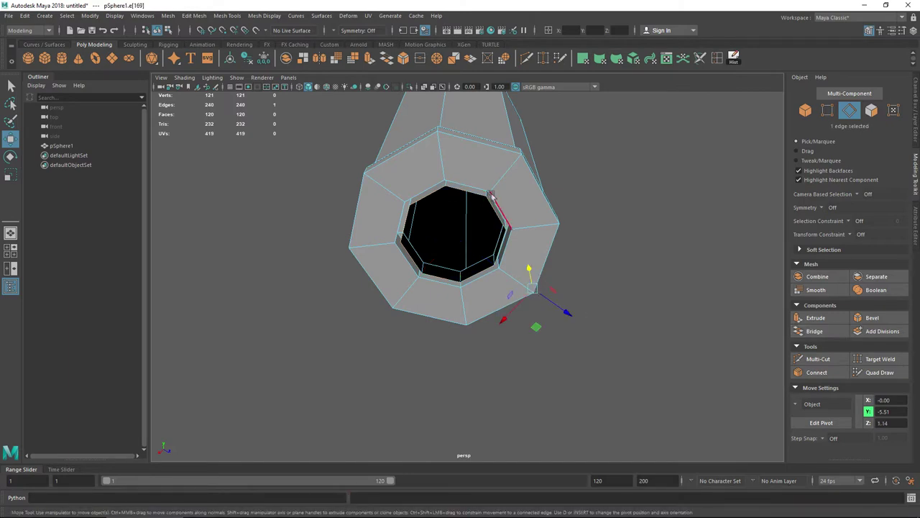
left_click(813, 332)
mouse_move(472, 347)
left_mouse_down("alt")
mouse_move(430, 336)
mouse_move(489, 381)
mouse_move(498, 253)
mouse_move(542, 372)
mouse_move(484, 267)
left_mouse_up("alt")
scroll(484, 267, "up", 3)
scroll(430, 323, "up", 3)
mouse_move(430, 323)
left_mouse_down("alt")
mouse_move(424, 287)
mouse_move(434, 291)
left_mouse_up("alt")
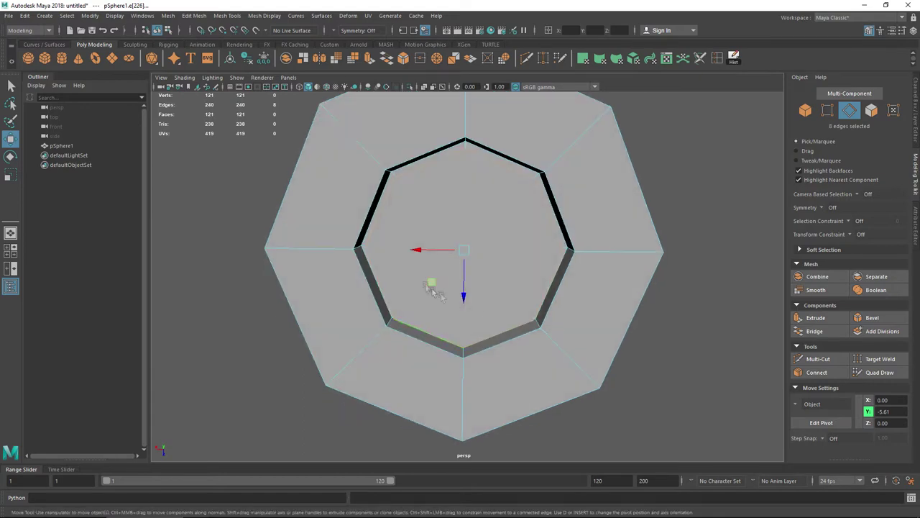
Step: Multi-Cut edges across the base cap, top vertex to bottom vertex plus left corners, then inspect
left_click(813, 358)
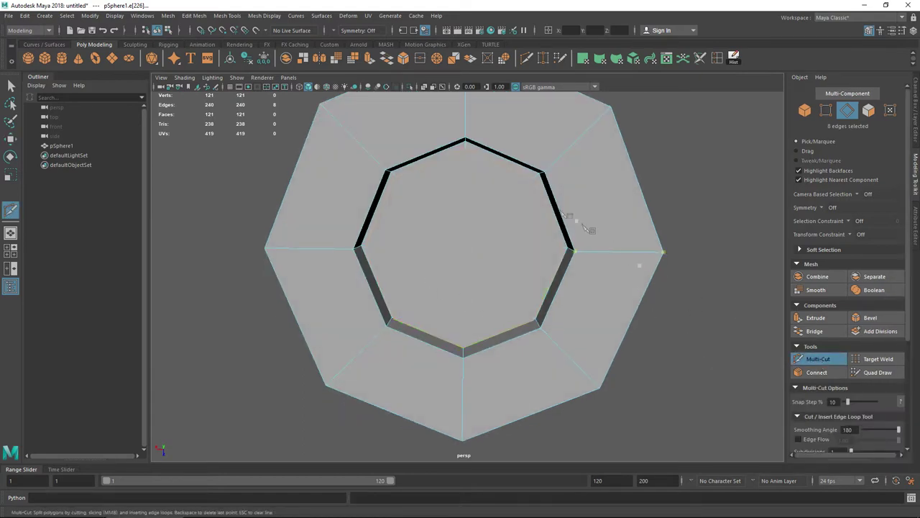
left_click(464, 149)
left_click(464, 349)
right_click(465, 349)
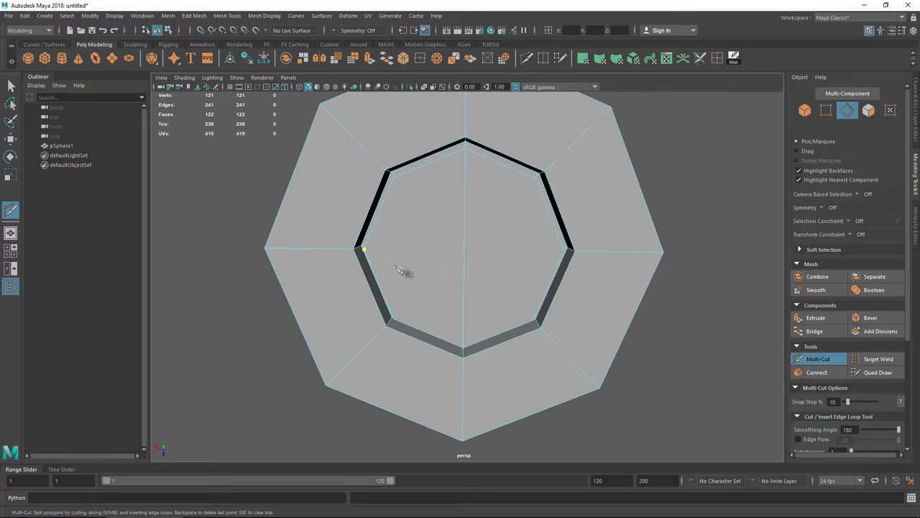
left_click(365, 250)
left_click(393, 177)
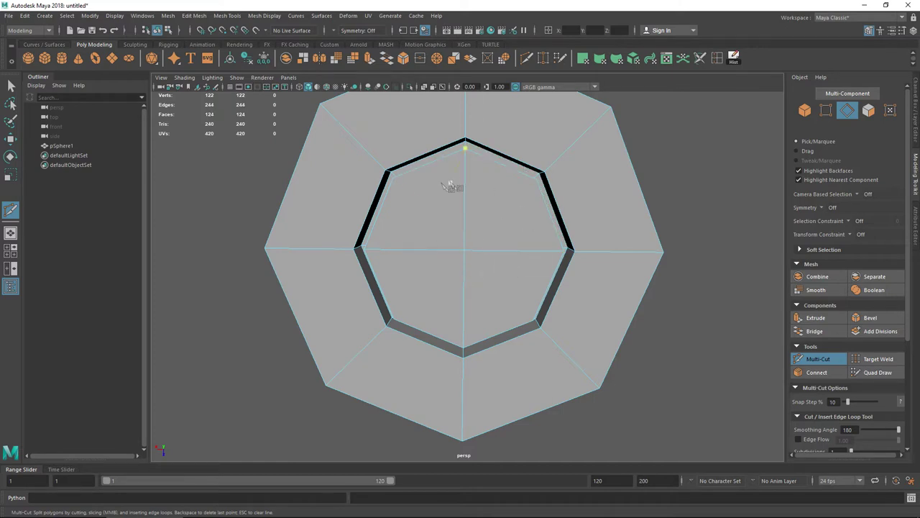
scroll(430, 209, "down", 3)
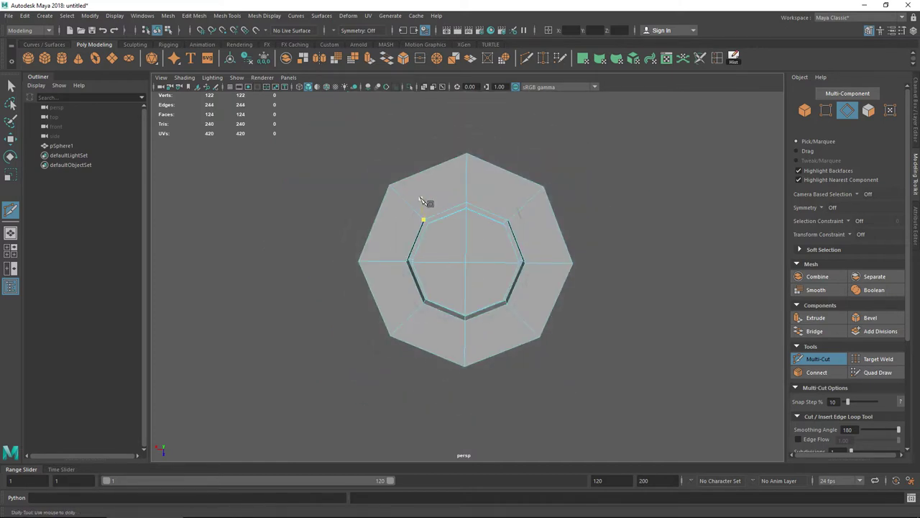
left_click_drag(429, 209, 397, 247, "alt")
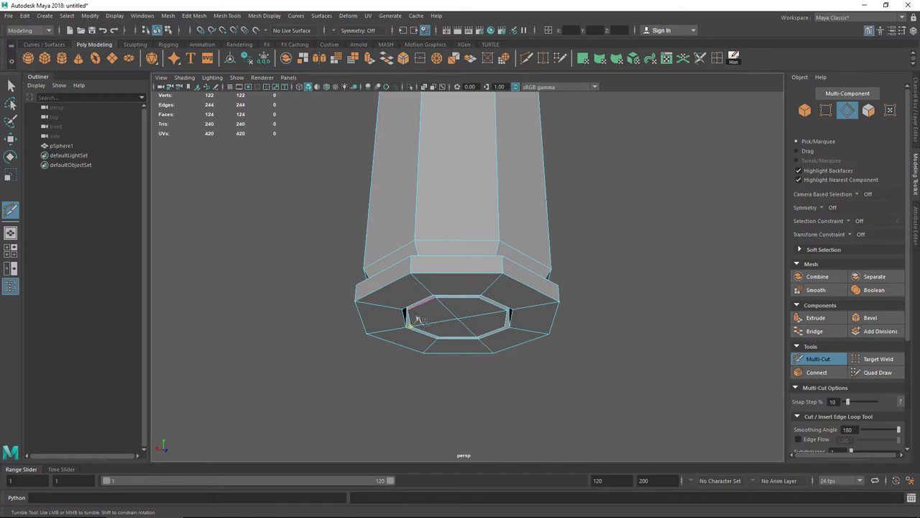
left_click_drag(421, 319, 436, 263, "alt")
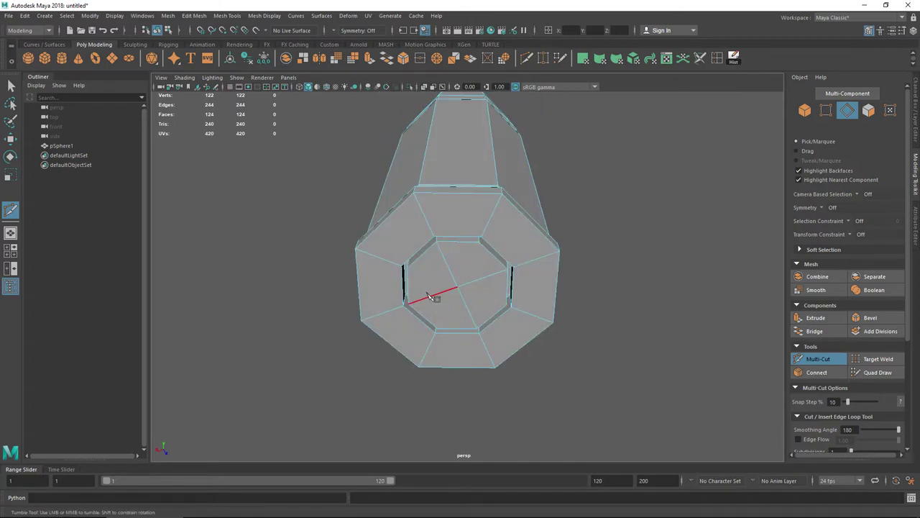
mouse_move(432, 296)
left_mouse_down("alt")
mouse_move(495, 293)
mouse_move(488, 331)
mouse_move(481, 261)
mouse_move(503, 294)
mouse_move(472, 273)
mouse_move(493, 271)
mouse_move(498, 233)
left_mouse_up("alt")
Step: Select the tip-casing seam edge loop and nudge it along the Y axis
left_click(10, 86)
mouse_move(330, 215)
left_mouse_down("alt")
mouse_move(339, 281)
mouse_move(413, 286)
mouse_move(390, 274)
mouse_move(425, 214)
left_mouse_up("alt")
scroll(419, 263, "up", 3)
double_click(470, 216)
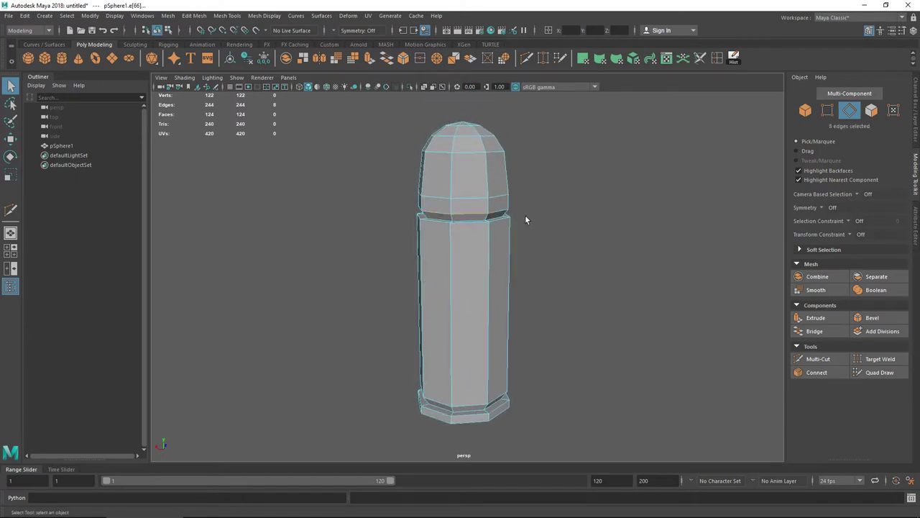
right_click(461, 233)
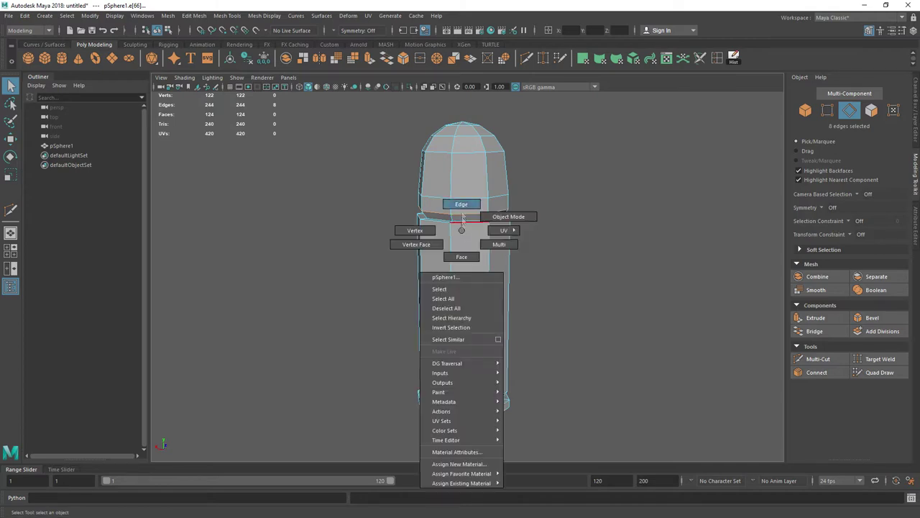
left_click(463, 204)
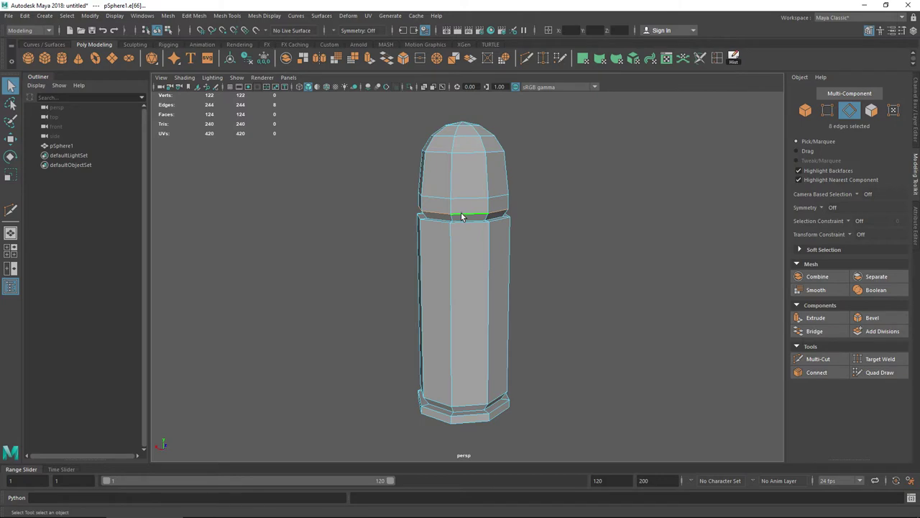
key("w")
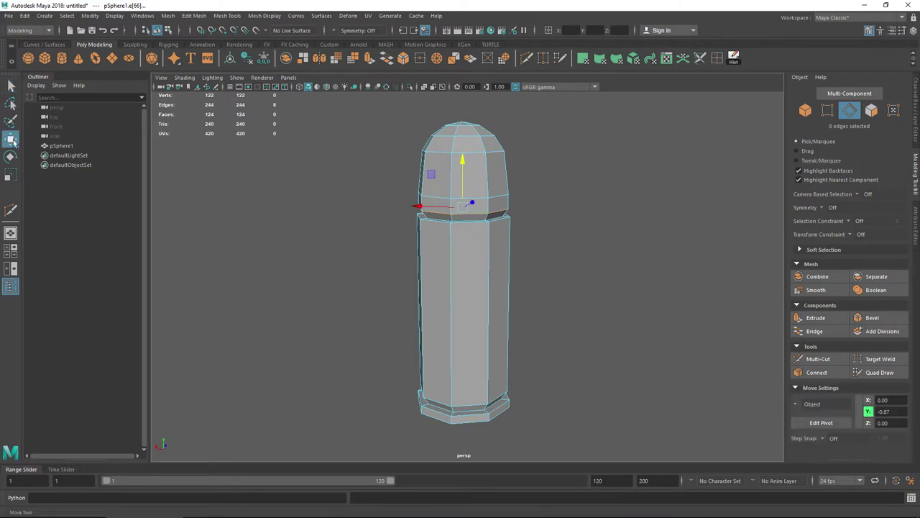
left_click(464, 163)
left_click_drag(464, 162, 463, 173)
Step: Scale the casing's top rim edge loop out slightly, to about 1.064
scroll(471, 248, "up", 2)
scroll(468, 252, "up", 1)
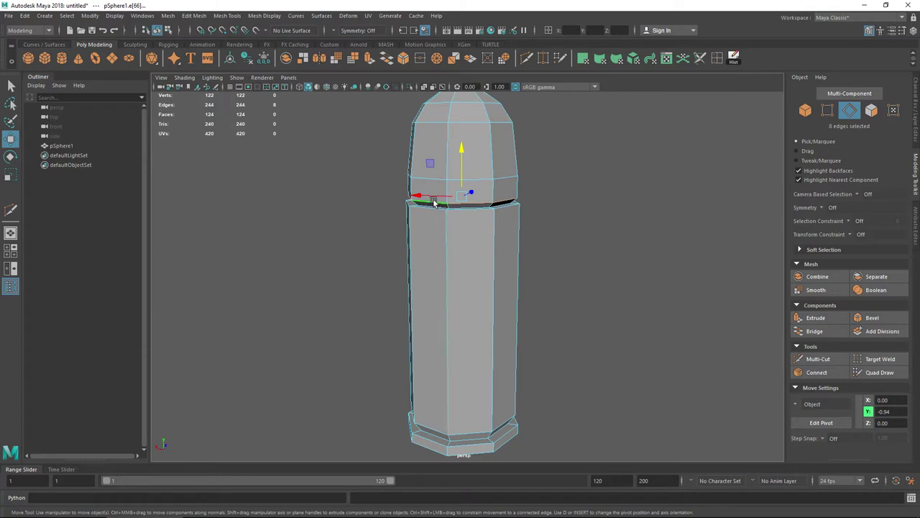
scroll(462, 195, "up", 3)
mouse_move(463, 195)
left_mouse_down("alt")
mouse_move(460, 226)
mouse_move(385, 231)
left_mouse_up("alt")
left_click(407, 230)
key("r")
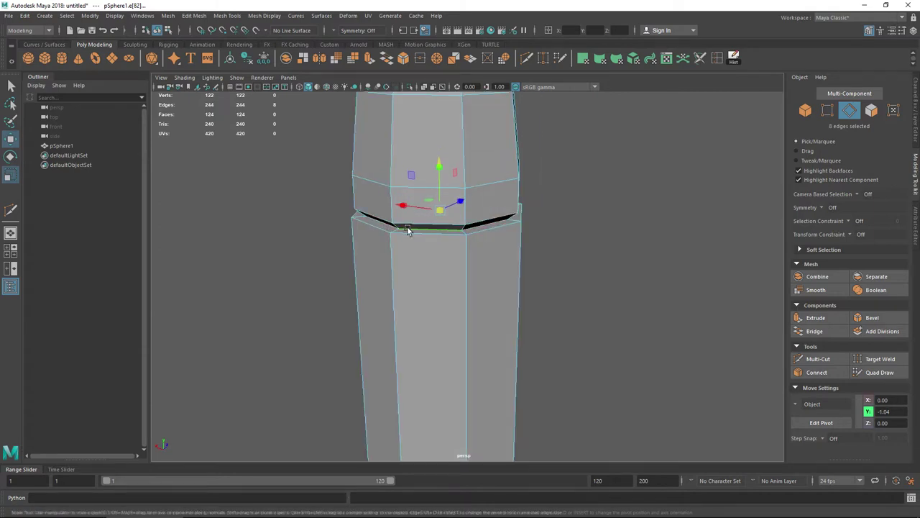
left_click_drag(440, 211, 446, 213)
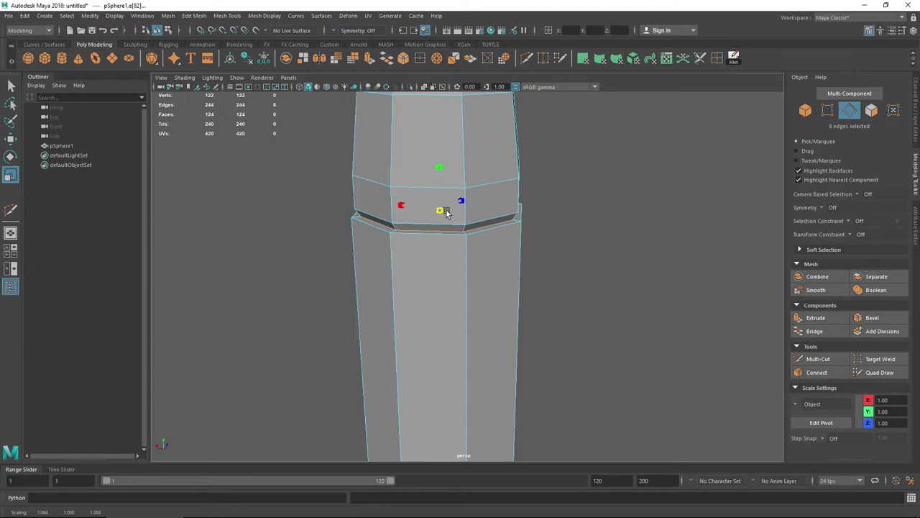
left_click(565, 273)
scroll(555, 279, "down", 3)
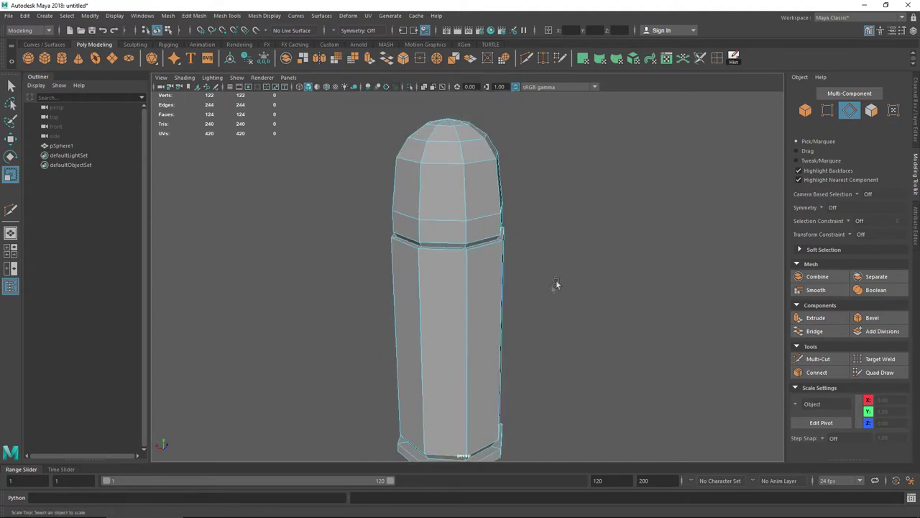
scroll(556, 279, "down", 2)
scroll(539, 288, "down", 2)
mouse_move(537, 294)
left_mouse_down("alt")
mouse_move(503, 289)
mouse_move(538, 286)
left_mouse_up("alt")
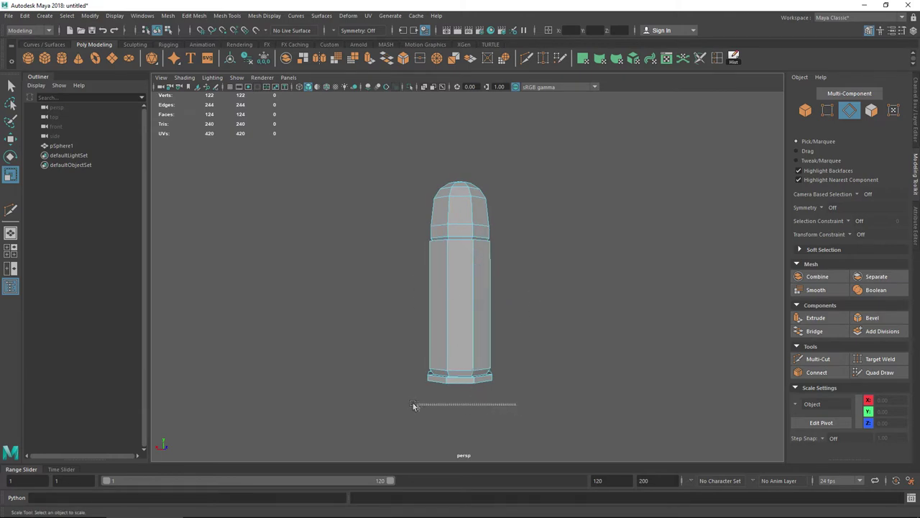
Step: Marquee-select the bottom vertices and move them down on Y to lengthen the casing
right_click_drag(430, 256, 386, 255)
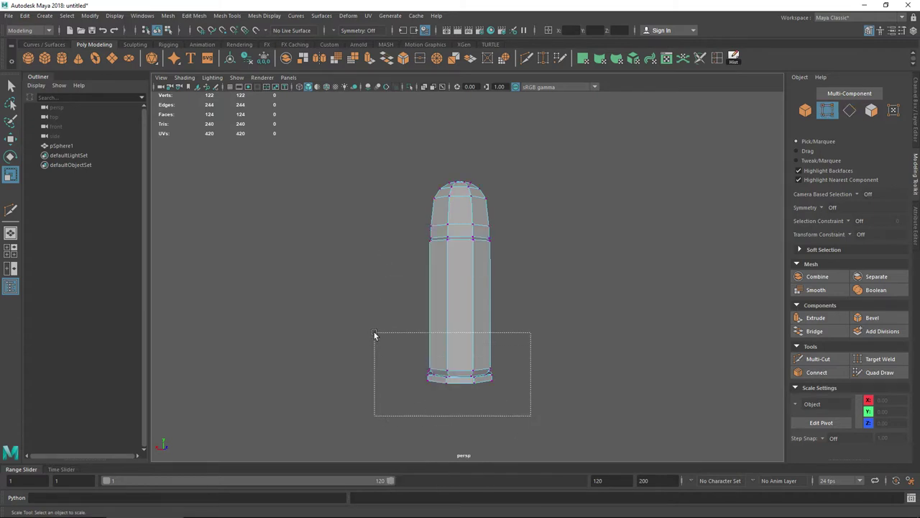
left_click_drag(381, 416, 374, 332)
key("w")
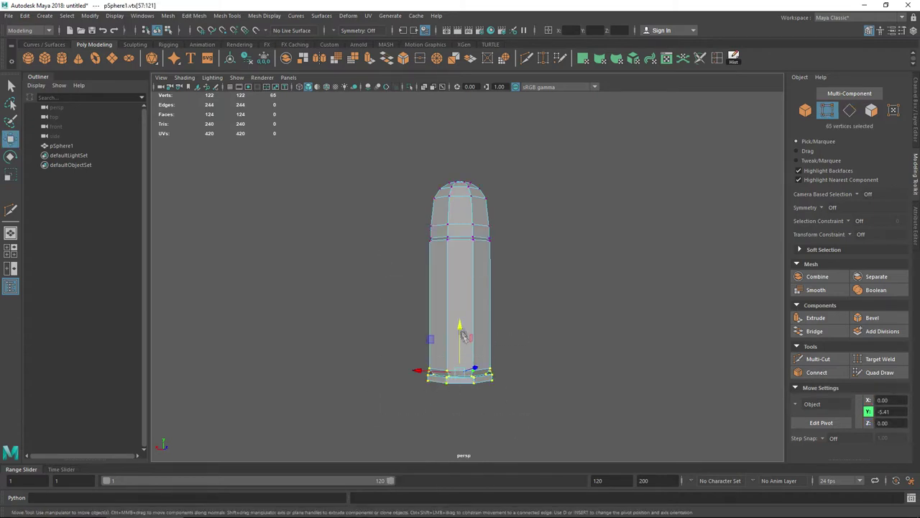
left_click_drag(460, 327, 459, 350)
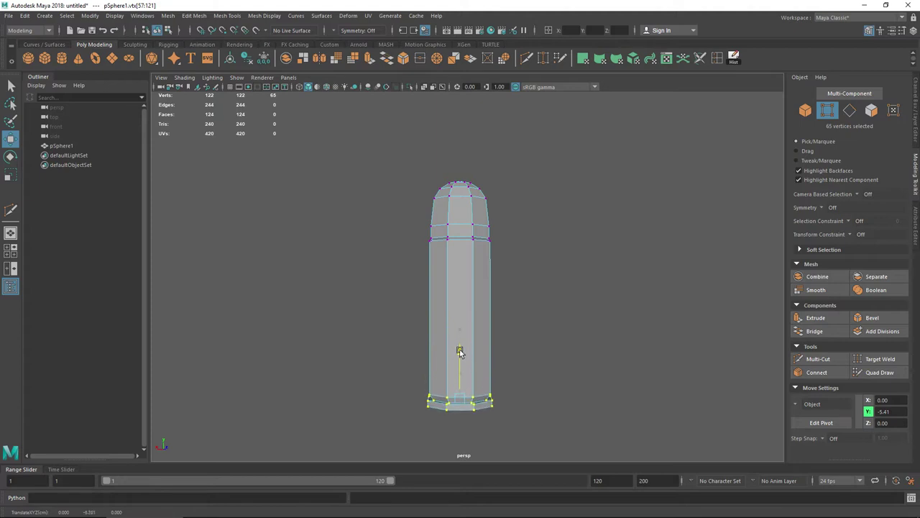
left_click(573, 334)
Step: Return to Object Mode, inspect the seam from several angles, and reselect the bullet
mouse_move(573, 335)
left_mouse_down("alt")
mouse_move(458, 289)
mouse_move(444, 272)
mouse_move(468, 293)
mouse_move(453, 230)
left_mouse_up("alt")
scroll(433, 280, "up", 5)
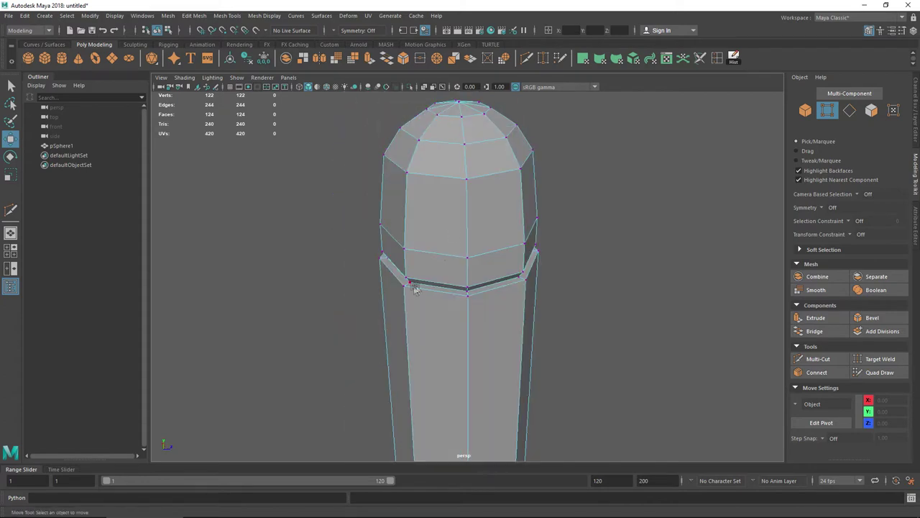
scroll(410, 290, "up", 2)
right_click_drag(614, 291, 653, 238)
mouse_move(612, 295)
left_mouse_down("alt")
mouse_move(585, 308)
mouse_move(493, 284)
left_mouse_up("alt")
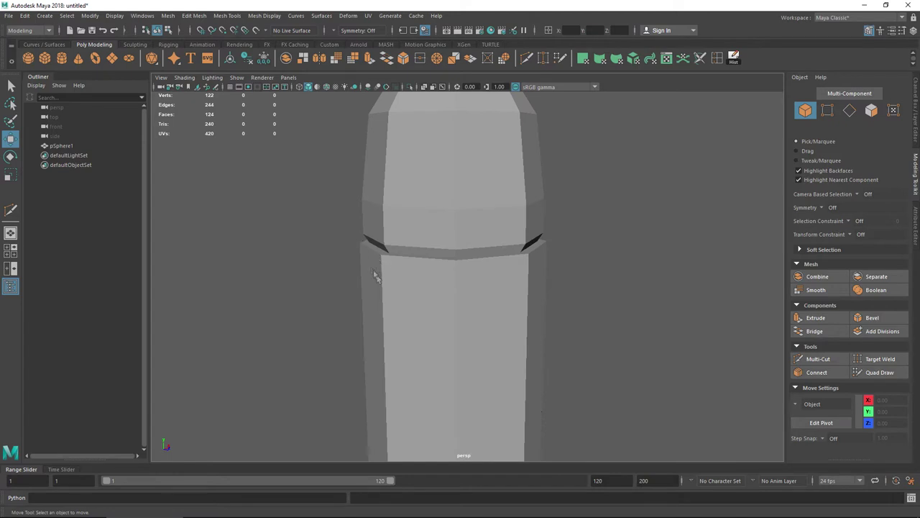
left_click_drag(347, 276, 379, 277, "alt")
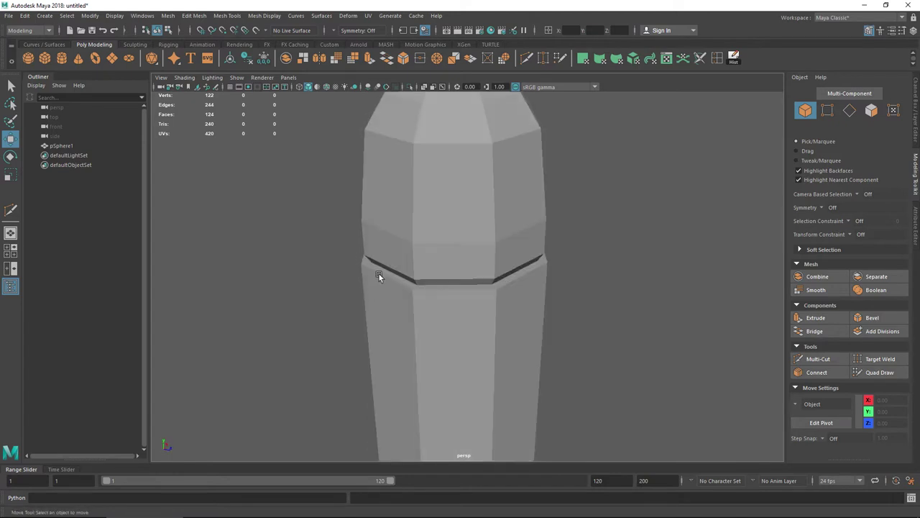
scroll(443, 320, "up", 2)
mouse_move(443, 325)
left_mouse_down("alt")
mouse_move(448, 313)
mouse_move(466, 313)
mouse_move(357, 296)
mouse_move(342, 251)
left_mouse_up("alt")
left_click(466, 314)
right_click_drag(340, 248, 340, 220)
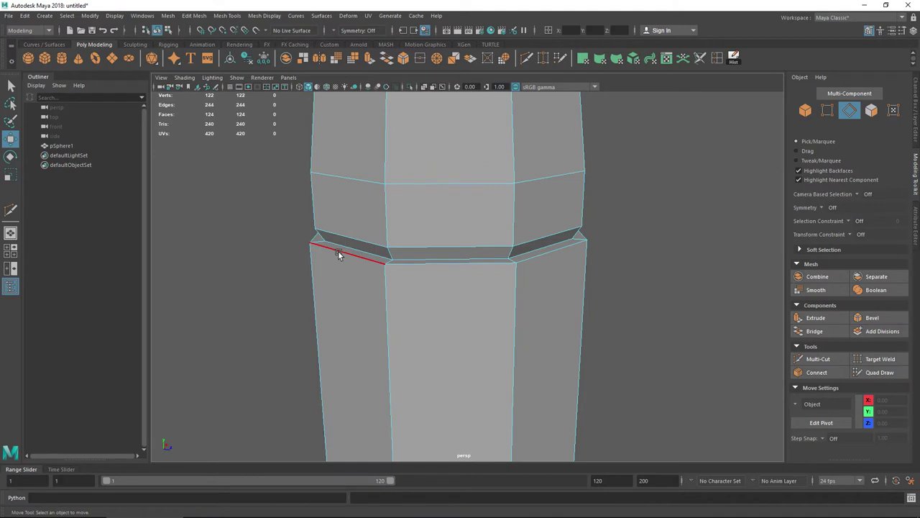
Step: Bevel the casing's top rim edge loop with fraction 0.199
double_click(338, 256)
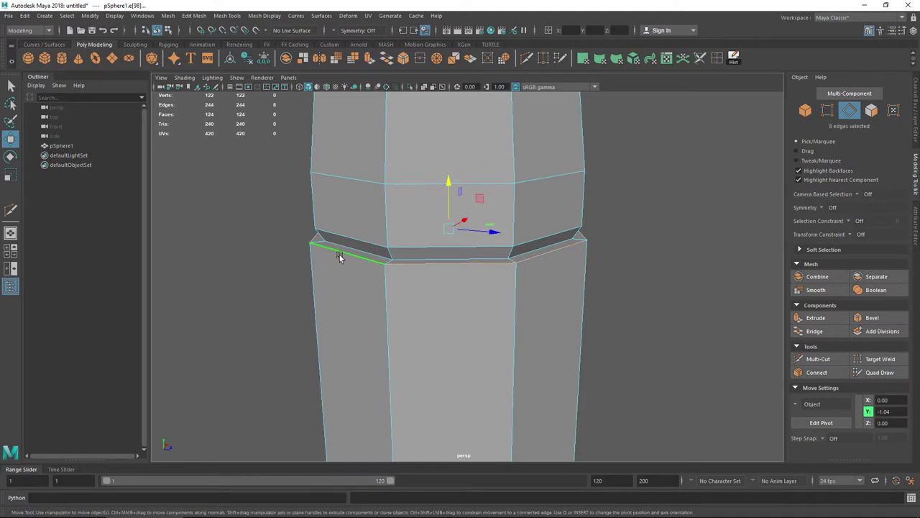
left_click(872, 318)
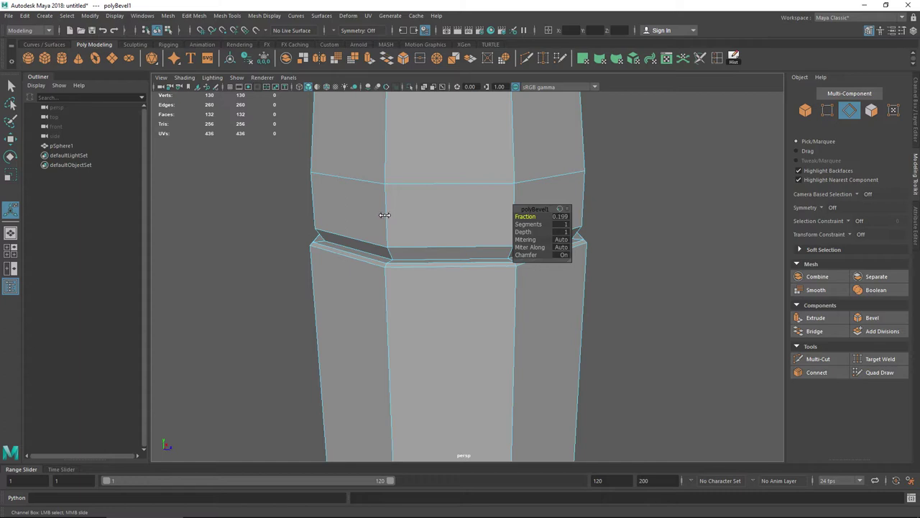
scroll(565, 371, "down", 3)
mouse_move(470, 358)
left_mouse_down("alt")
mouse_move(417, 278)
mouse_move(380, 325)
left_mouse_up("alt")
Step: Select the base's outer rim edge loop together with the inner recess edges
double_click(386, 317)
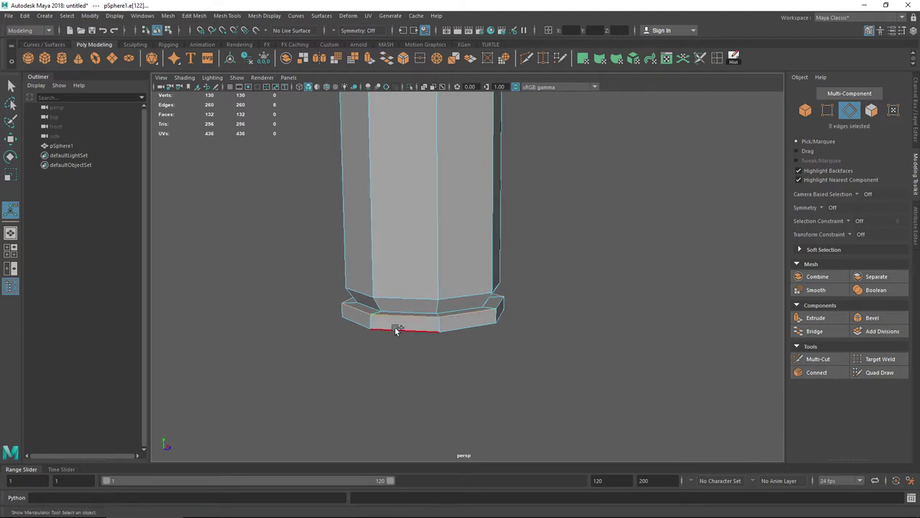
left_click_drag(395, 330, 422, 284, "alt")
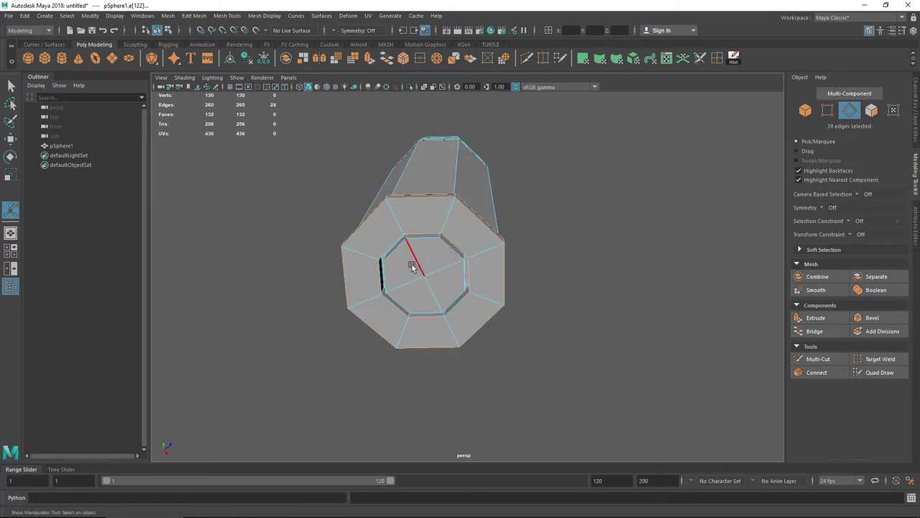
scroll(413, 265, "up", 5)
scroll(420, 268, "down", 2)
double_click(412, 250, "shift")
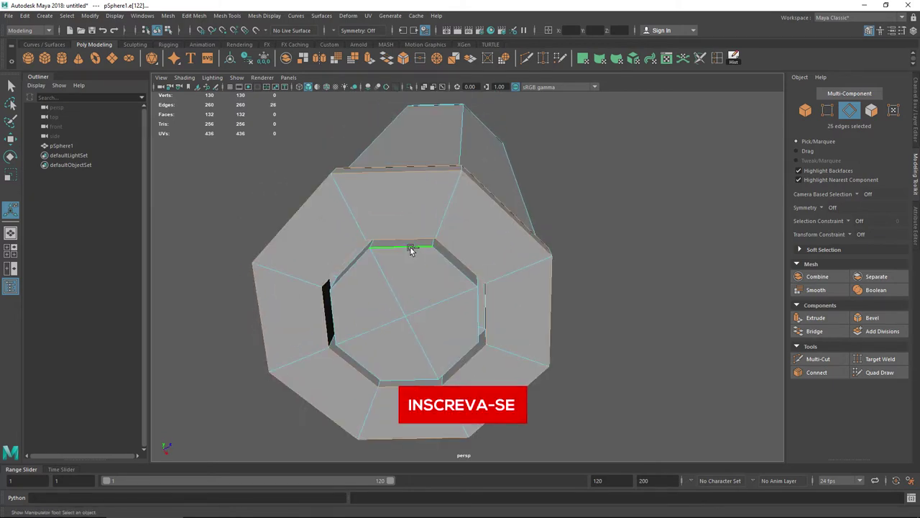
double_click(473, 348, "shift")
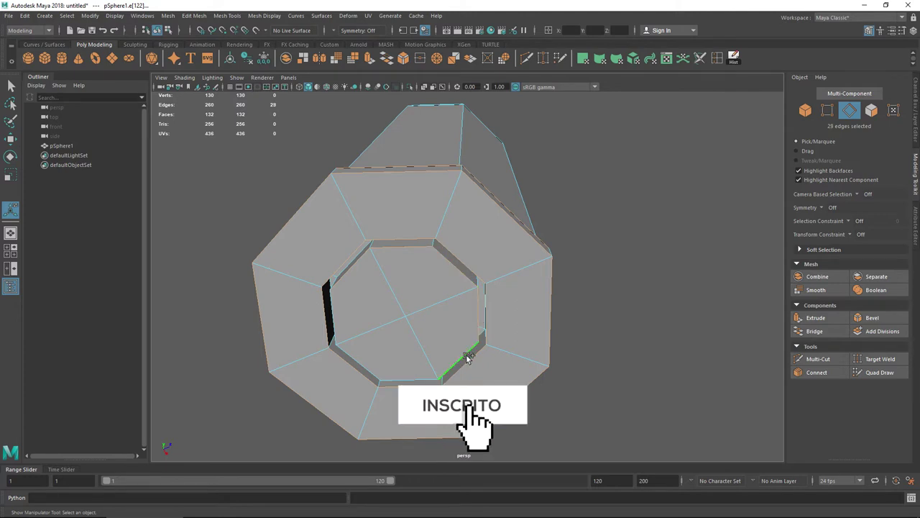
left_click(337, 321, "shift")
mouse_move(537, 331)
left_mouse_down("alt")
mouse_move(535, 317)
mouse_move(538, 344)
left_mouse_up("alt")
Step: Bevel the selected base edges and reduce the fraction to 0.145
left_click(871, 317)
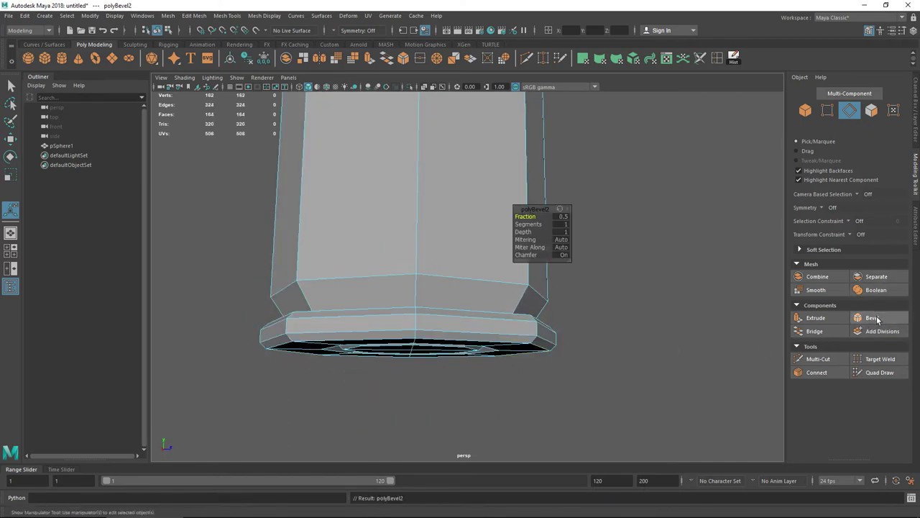
left_click_drag(526, 216, 358, 219)
mouse_move(524, 359)
left_mouse_down("alt")
mouse_move(526, 379)
mouse_move(516, 323)
mouse_move(524, 300)
mouse_move(520, 314)
mouse_move(636, 237)
mouse_move(587, 259)
left_mouse_up("alt")
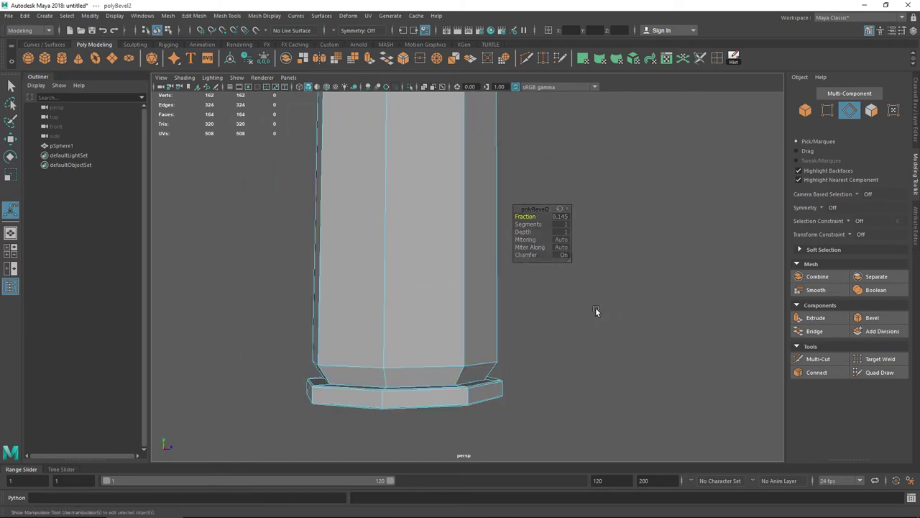
Step: Return to Object Mode, clear the selection, and frame the whole cartridge
right_click_drag(603, 257, 651, 239)
left_click(650, 240)
mouse_move(648, 242)
left_mouse_down("alt")
mouse_move(574, 267)
mouse_move(592, 254)
mouse_move(631, 294)
mouse_move(608, 302)
mouse_move(583, 358)
mouse_move(557, 257)
mouse_move(536, 238)
mouse_move(592, 244)
mouse_move(582, 249)
mouse_move(559, 233)
mouse_move(579, 238)
mouse_move(574, 250)
left_mouse_up("alt")
scroll(568, 248, "up", 5)
scroll(579, 248, "down", 5)
scroll(572, 255, "down", 2)
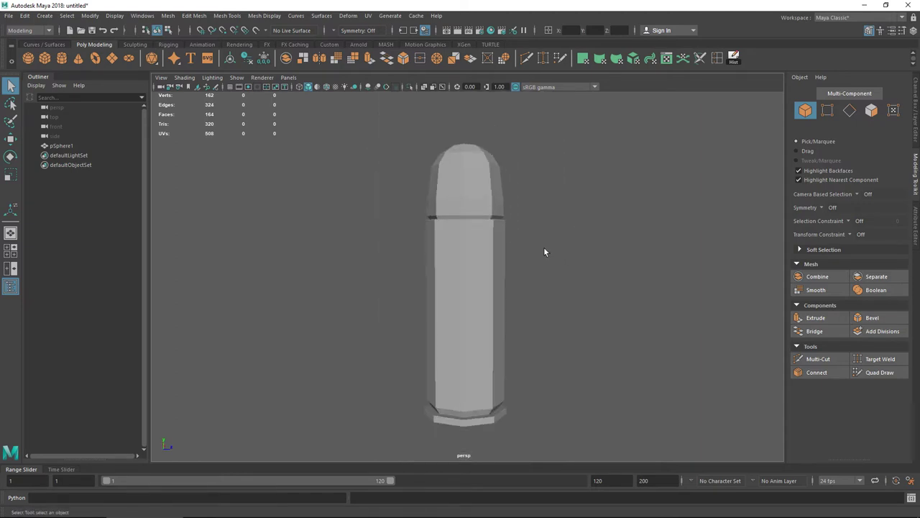
Step: Apply Soften Edge to all of pSphere1's edges and check the smooth shading
left_click(463, 263)
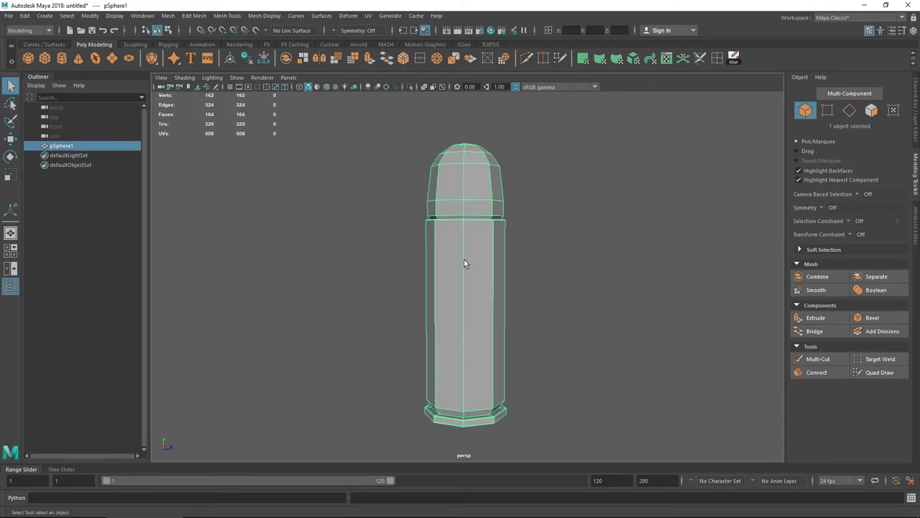
left_click(548, 307)
mouse_move(559, 291)
left_mouse_down("alt")
mouse_move(528, 269)
mouse_move(486, 288)
mouse_move(449, 272)
left_mouse_up("alt")
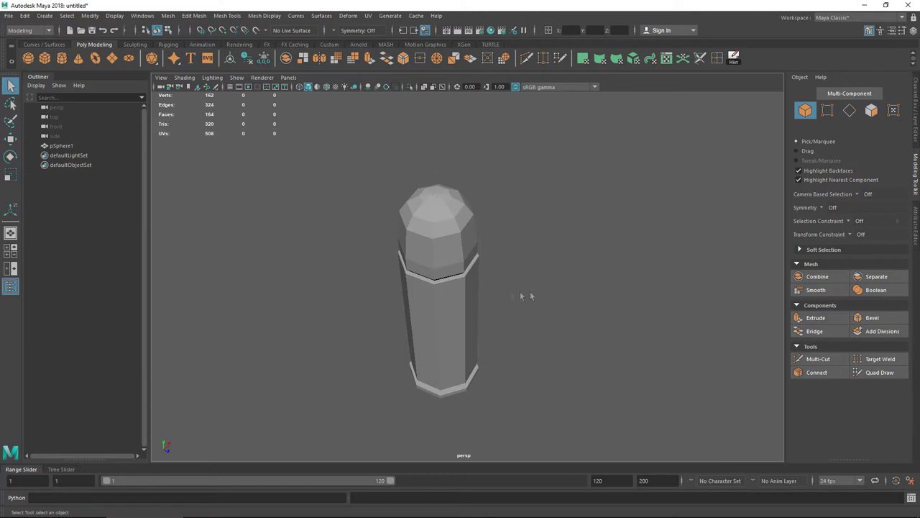
mouse_move(504, 303)
left_mouse_down("alt")
mouse_move(534, 304)
mouse_move(519, 304)
left_mouse_up("alt")
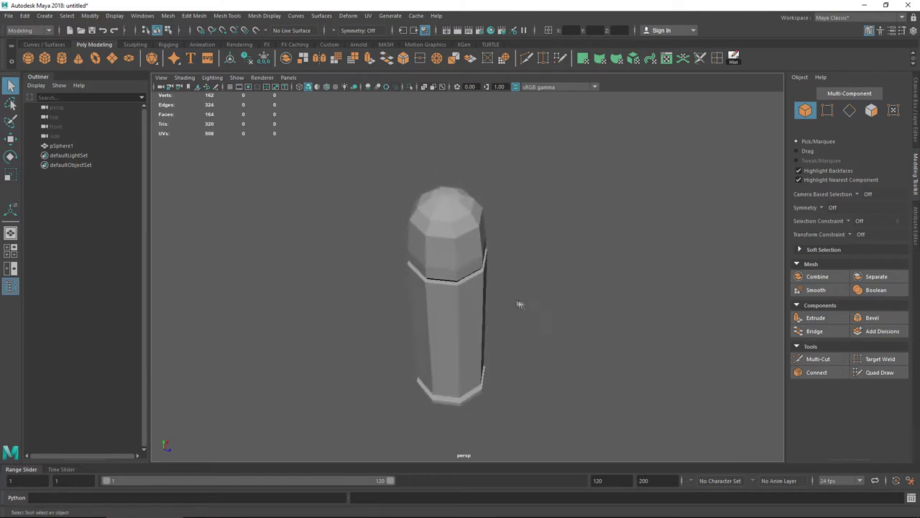
left_click(448, 254)
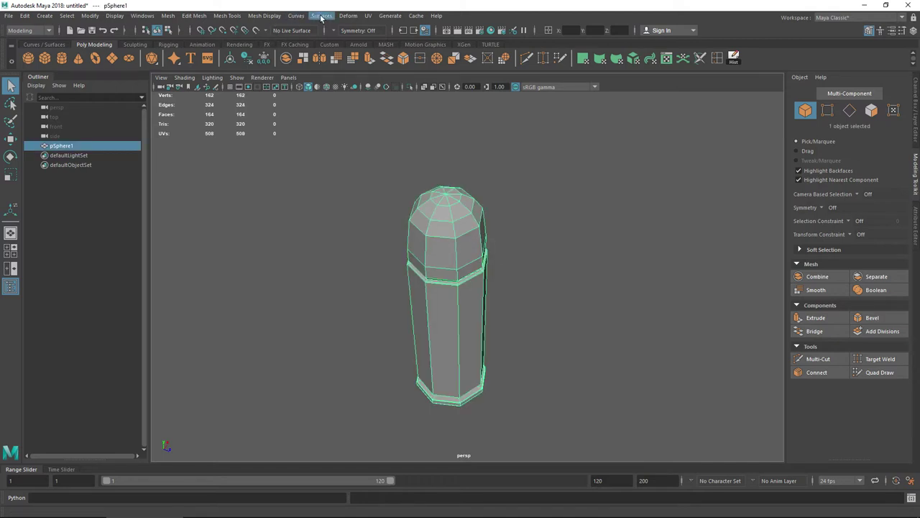
left_click(264, 15)
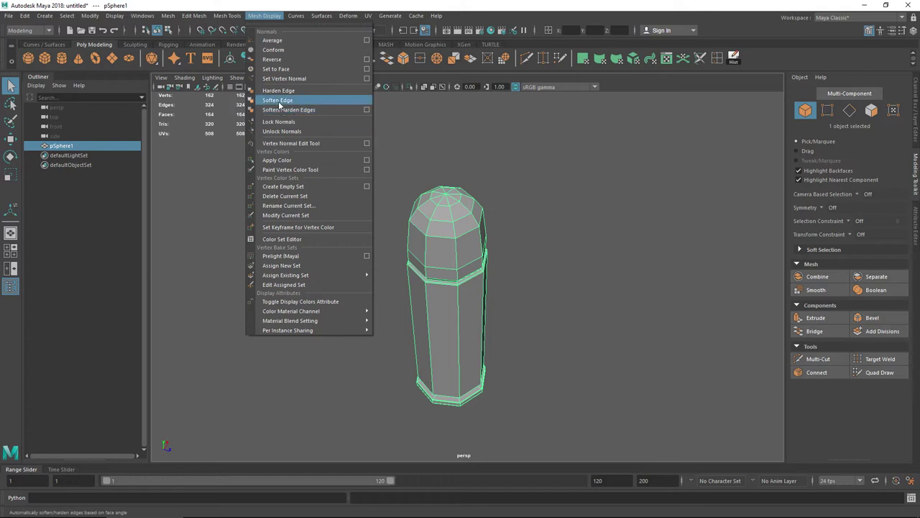
left_click(279, 101)
left_click(584, 167)
left_click_drag(563, 228, 538, 223, "alt")
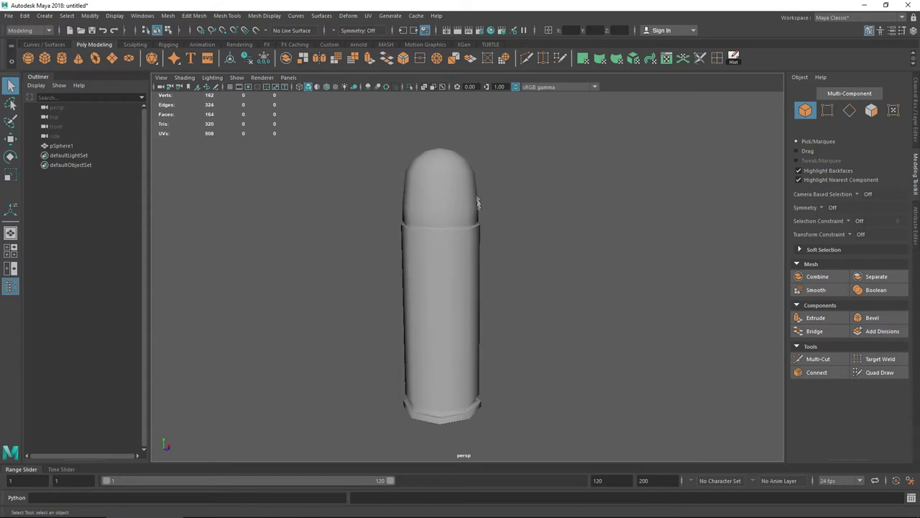
left_click_drag(476, 203, 429, 213, "alt")
mouse_move(452, 320)
left_mouse_down("alt")
mouse_move(449, 287)
mouse_move(472, 267)
mouse_move(502, 262)
mouse_move(475, 246)
left_mouse_up("alt")
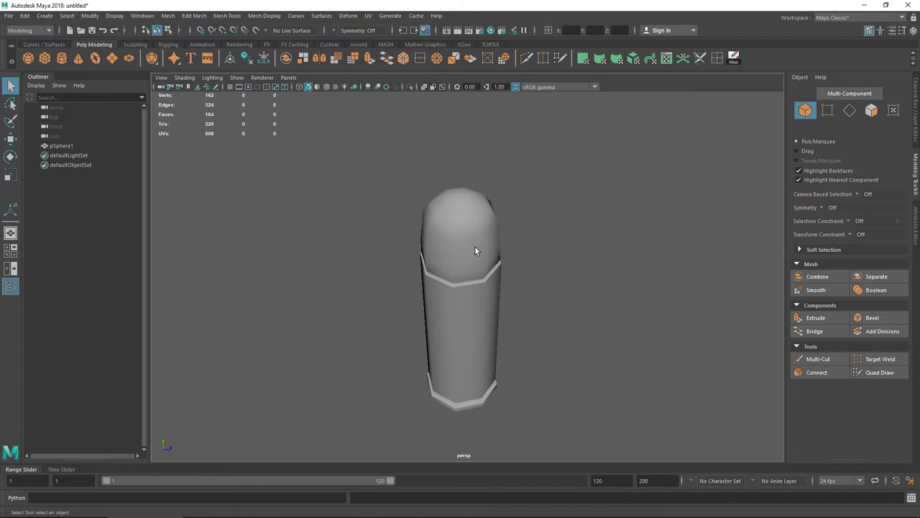
Step: Select the cartridge, frame it, and zoom in on the seam groove
left_click(475, 246)
key("f")
scroll(447, 243, "up", 3)
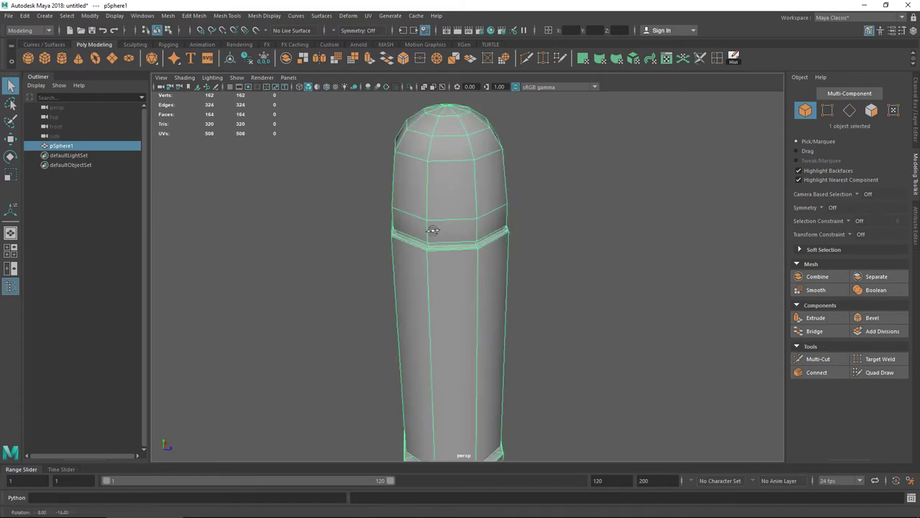
scroll(431, 230, "up", 2)
scroll(440, 227, "up", 3)
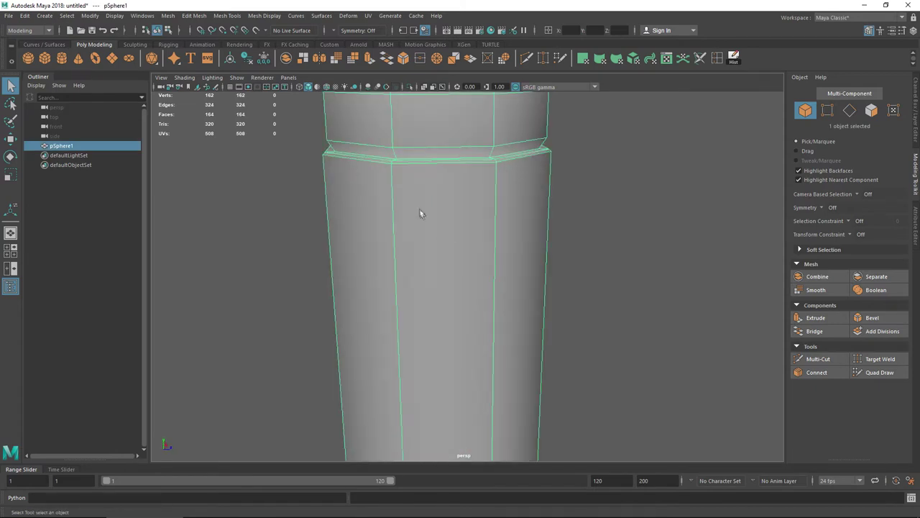
left_click_drag(421, 213, 420, 217, "alt")
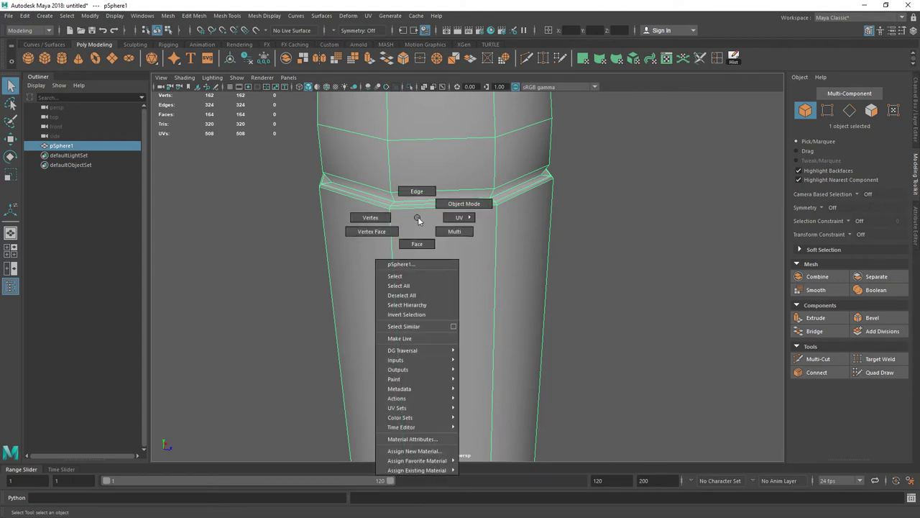
Step: Harden the three edge loops around the seam groove, then deselect and frame
right_click_drag(416, 220, 420, 195)
double_click(403, 191)
double_click(410, 144, "shift")
double_click(397, 206, "shift")
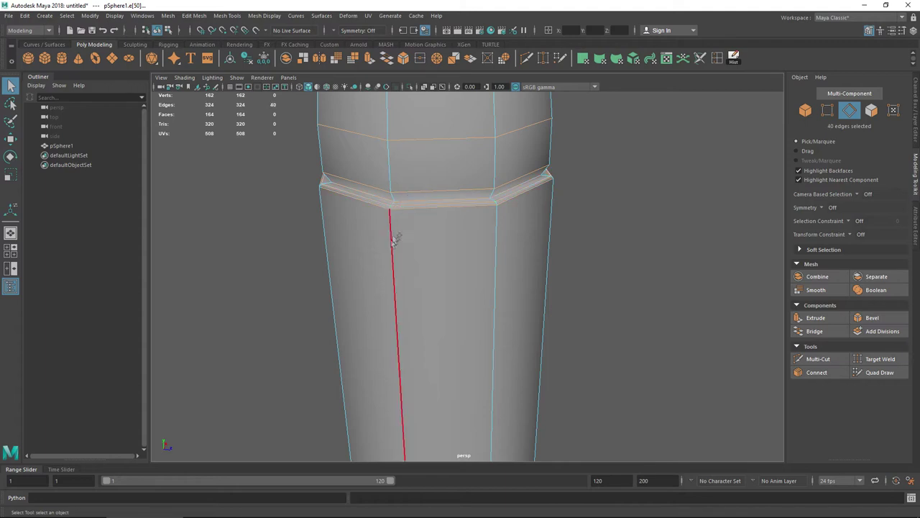
left_click(264, 15)
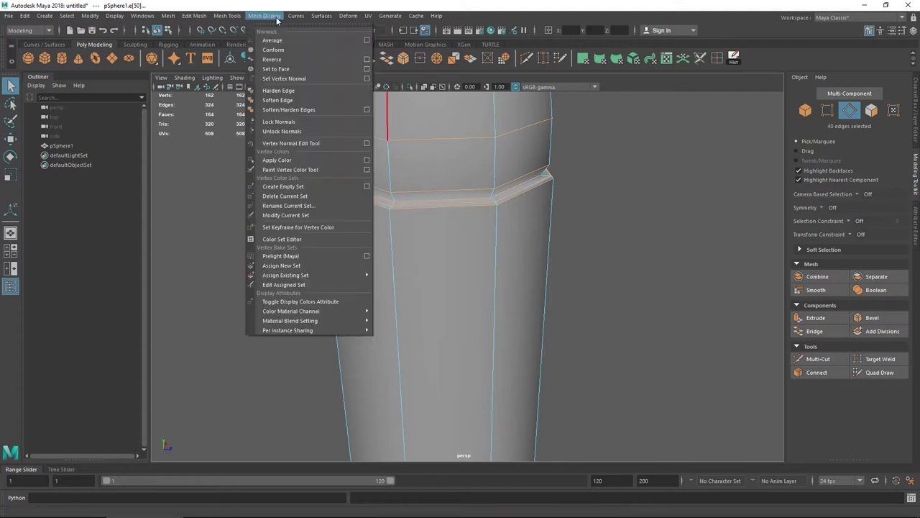
left_click(278, 92)
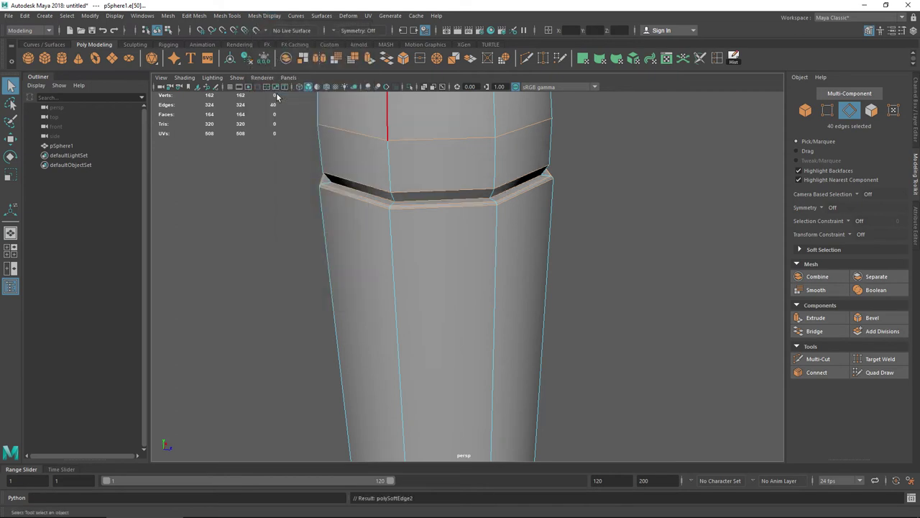
left_click(592, 180)
key("f")
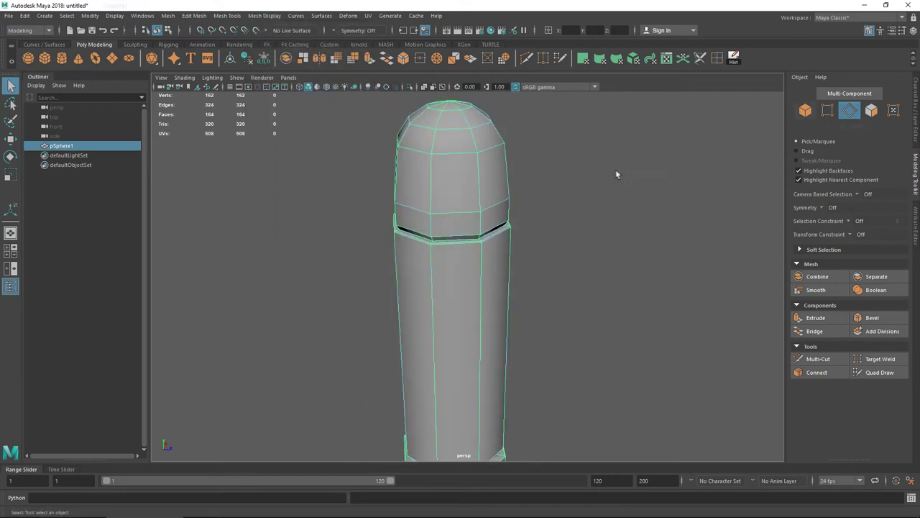
left_click(583, 205)
mouse_move(565, 225)
left_mouse_down("alt")
mouse_move(530, 210)
mouse_move(455, 223)
mouse_move(579, 224)
mouse_move(550, 257)
mouse_move(516, 265)
mouse_move(555, 260)
left_mouse_up("alt")
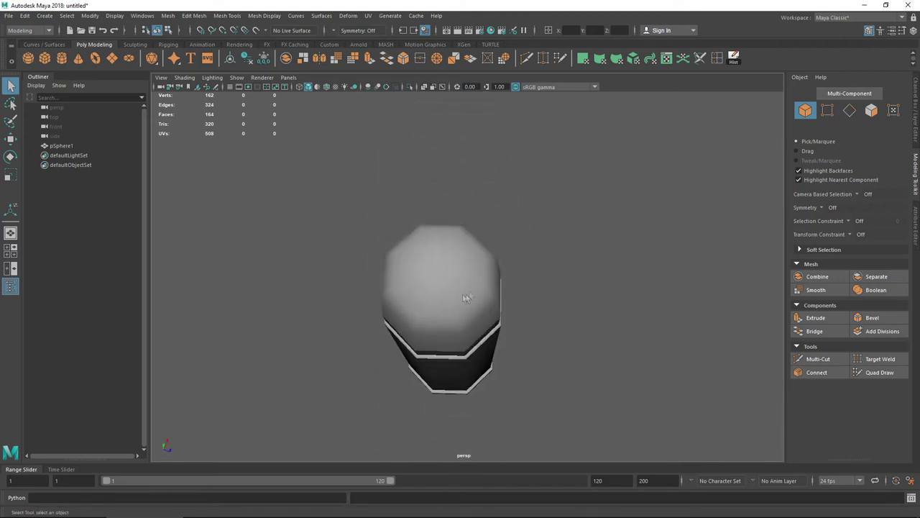
mouse_move(375, 257)
left_mouse_down("alt")
mouse_move(390, 257)
mouse_move(366, 232)
mouse_move(449, 262)
mouse_move(358, 282)
left_mouse_up("alt")
left_click(397, 241)
right_click_drag(400, 246, 405, 225)
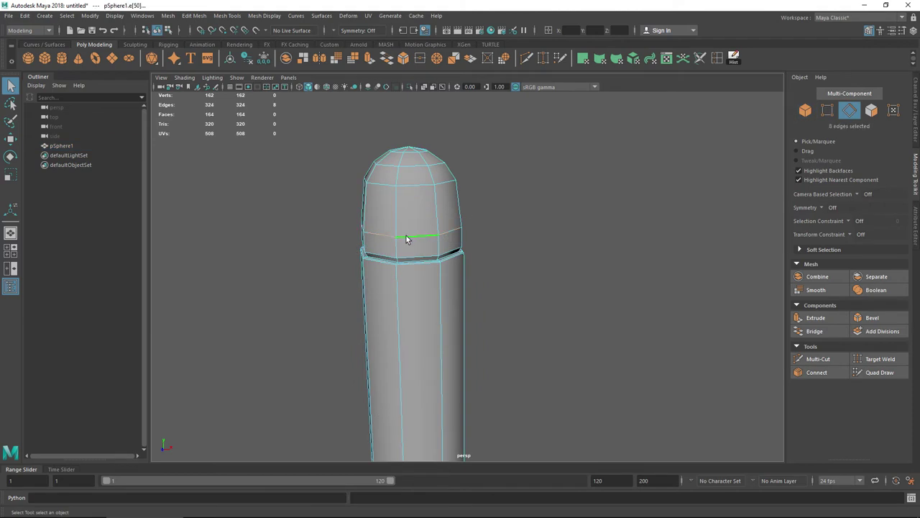
key("w")
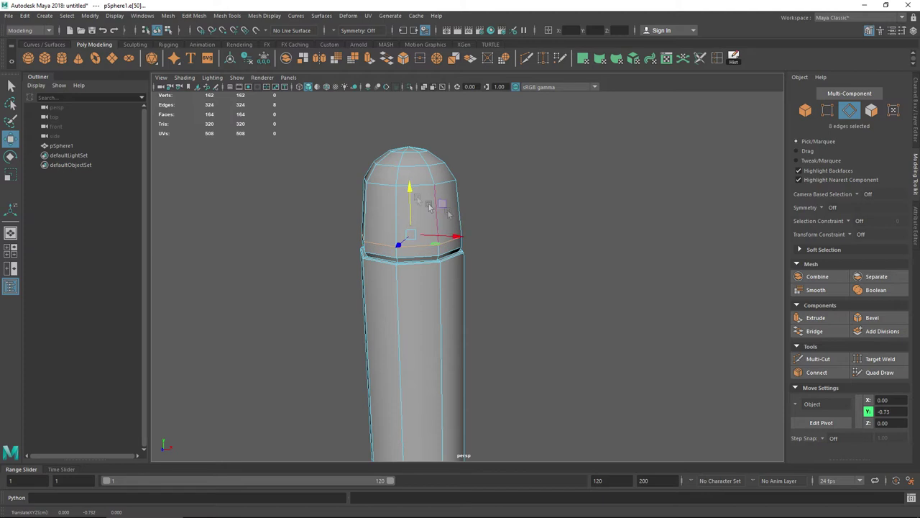
left_click(511, 236)
right_click_drag(511, 236, 539, 223)
mouse_move(540, 224)
left_mouse_down("alt")
mouse_move(539, 269)
mouse_move(571, 283)
mouse_move(536, 287)
mouse_move(441, 270)
mouse_move(472, 180)
mouse_move(460, 210)
left_mouse_up("alt")
mouse_move(494, 335)
left_mouse_down("alt")
mouse_move(497, 314)
mouse_move(469, 346)
left_mouse_up("alt")
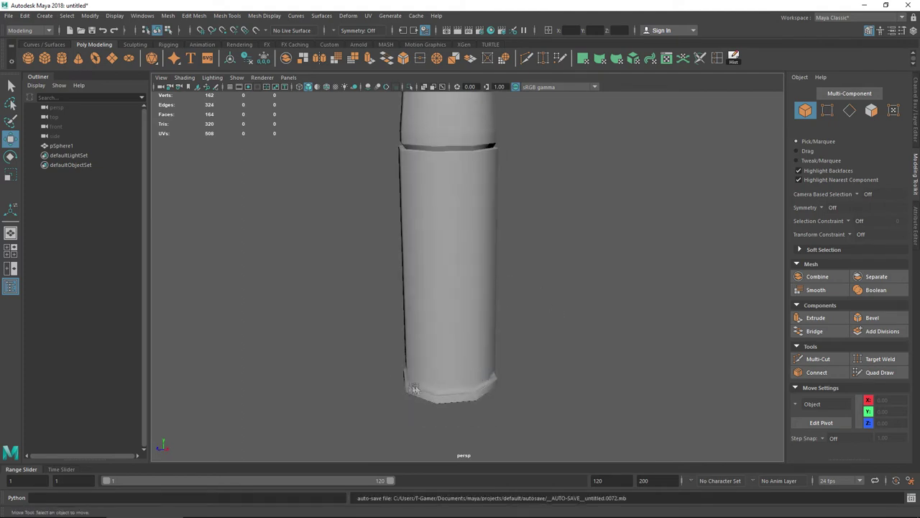
Step: Select the base rim edge loop and the recessed bottom's edge loop
scroll(460, 381, "up", 5)
scroll(460, 216, "down", 3)
left_click_drag(460, 199, 424, 349, "alt")
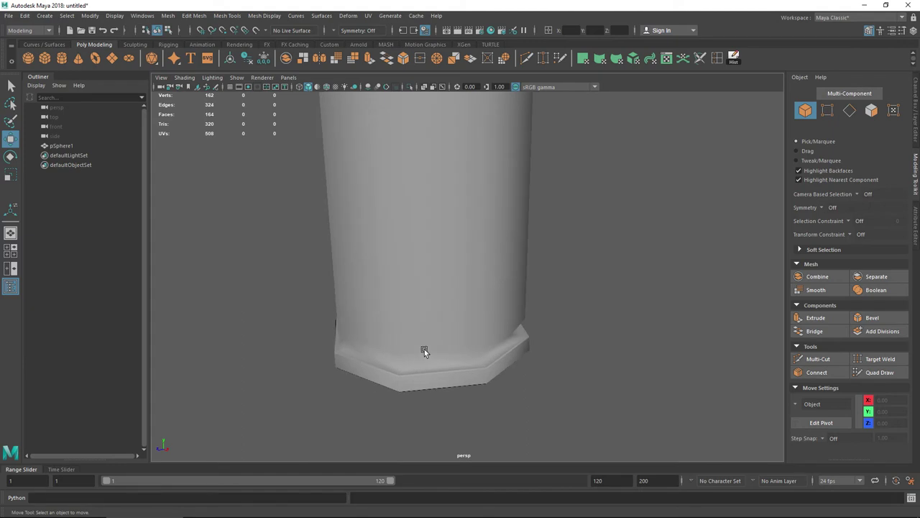
left_click(421, 359)
right_click_drag(409, 263, 419, 230)
mouse_move(417, 353)
left_mouse_down("alt")
mouse_move(386, 357)
mouse_move(403, 372)
left_mouse_up("alt")
double_click(407, 379)
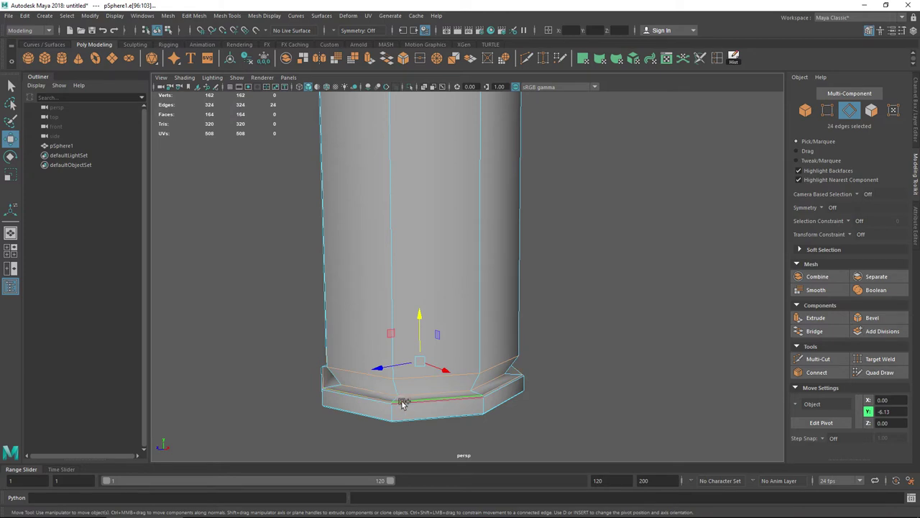
mouse_move(335, 408)
left_mouse_down("alt")
mouse_move(370, 396)
mouse_move(363, 381)
mouse_move(410, 222)
mouse_move(345, 291)
left_mouse_up("alt")
right_click_drag(345, 291, 441, 321, "alt")
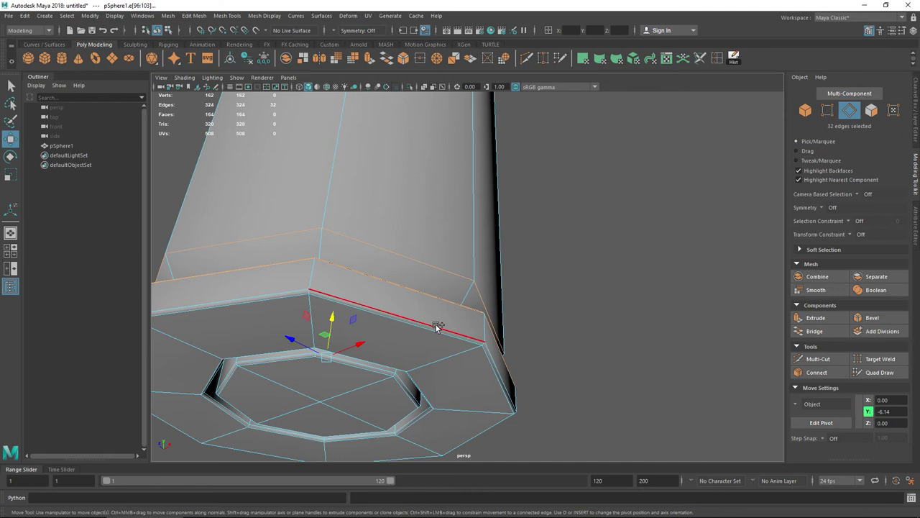
double_click(431, 328, "shift")
mouse_move(405, 355)
left_mouse_down("alt")
mouse_move(503, 304)
mouse_move(472, 268)
mouse_move(489, 242)
mouse_move(460, 240)
mouse_move(465, 267)
left_mouse_up("alt")
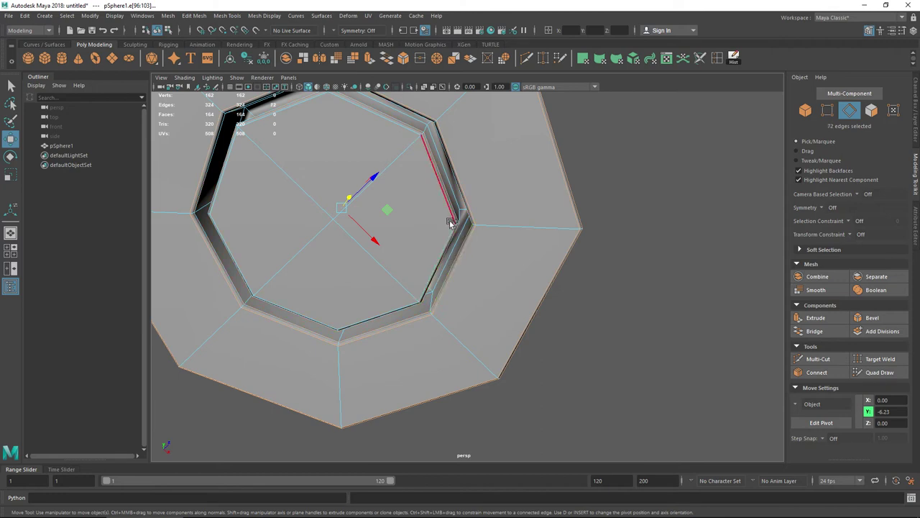
mouse_move(355, 232)
left_mouse_down("alt")
mouse_move(341, 292)
mouse_move(404, 308)
mouse_move(421, 300)
left_mouse_up("alt")
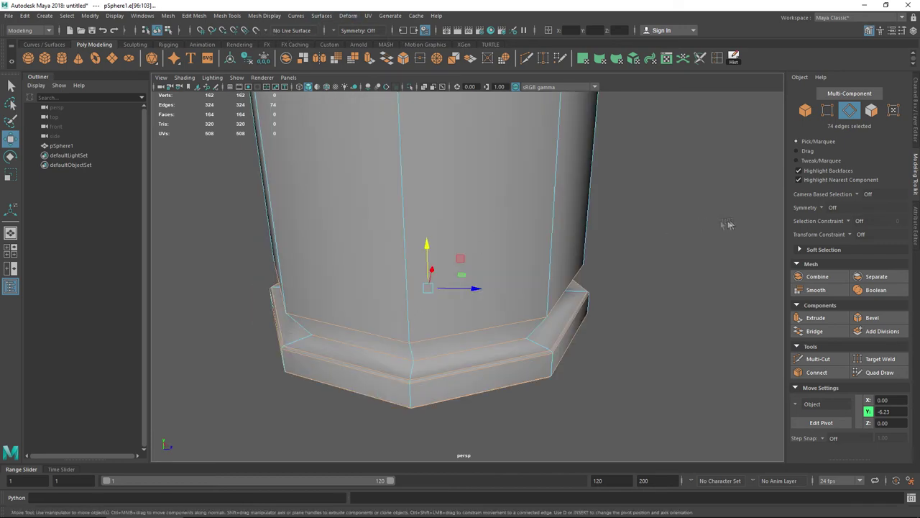
Step: Harden the selected rim and recess edges, then return to Object Mode and deselect
left_click(291, 15)
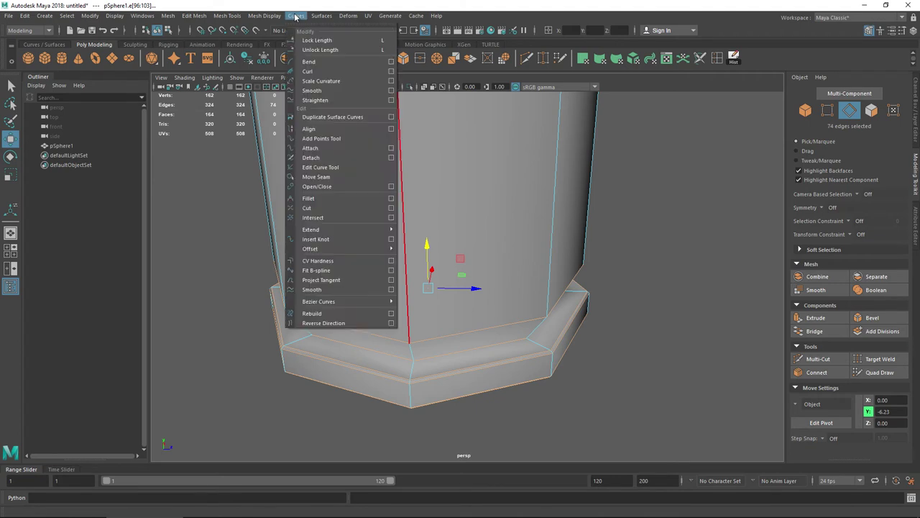
left_click(279, 99)
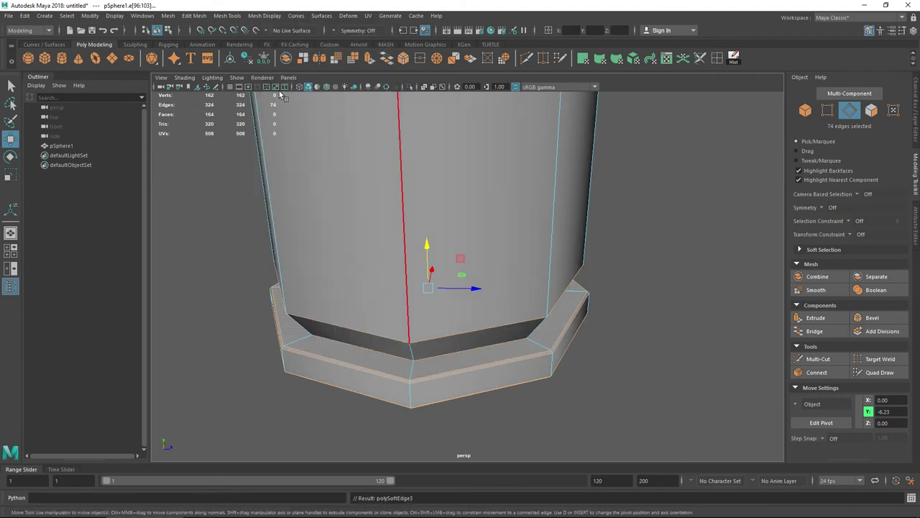
mouse_move(658, 231)
right_mouse_down()
mouse_move(680, 214)
mouse_move(528, 290)
right_mouse_up()
left_click(679, 212)
mouse_move(528, 290)
left_mouse_down("alt")
mouse_move(518, 314)
mouse_move(511, 242)
mouse_move(495, 270)
mouse_move(392, 302)
mouse_move(466, 324)
mouse_move(539, 254)
mouse_move(513, 293)
left_mouse_up("alt")
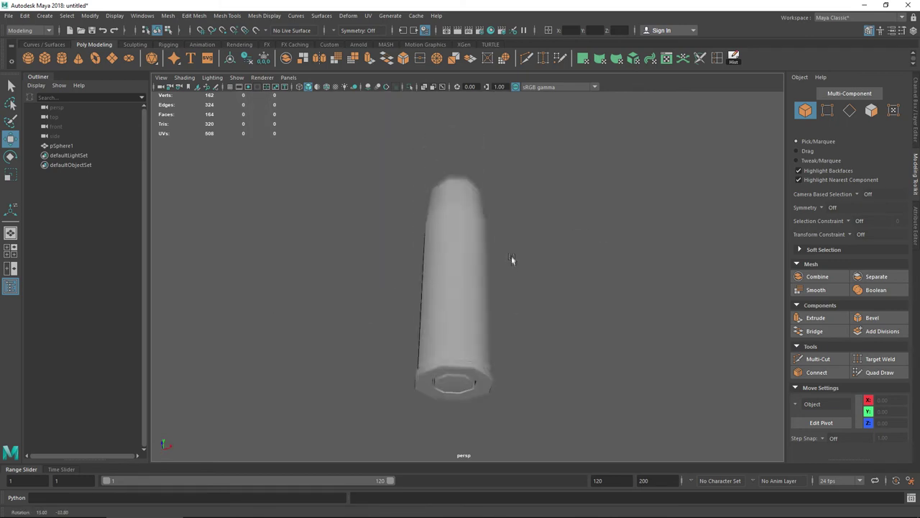
scroll(498, 270, "down", 2)
left_click(456, 277)
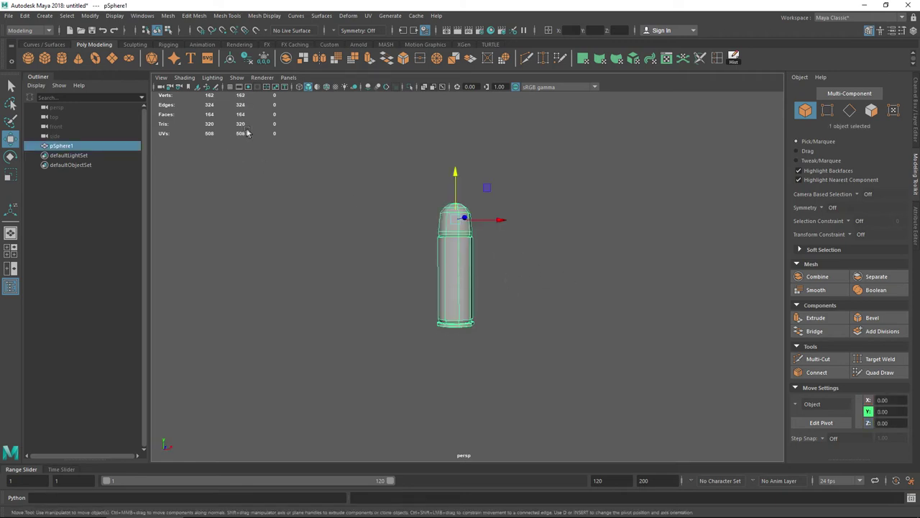
left_click(374, 304)
left_click(452, 297)
scroll(453, 305, "up", 2)
scroll(442, 274, "up", 3)
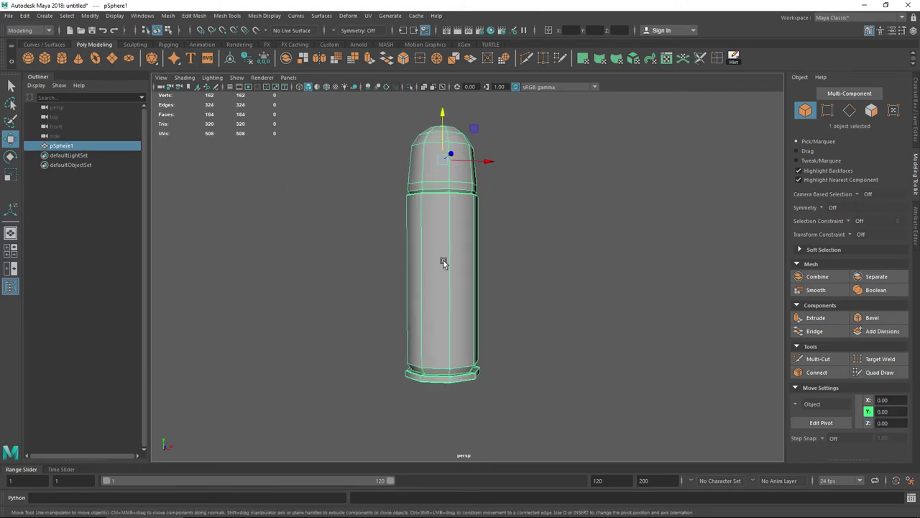
scroll(443, 260, "up", 2)
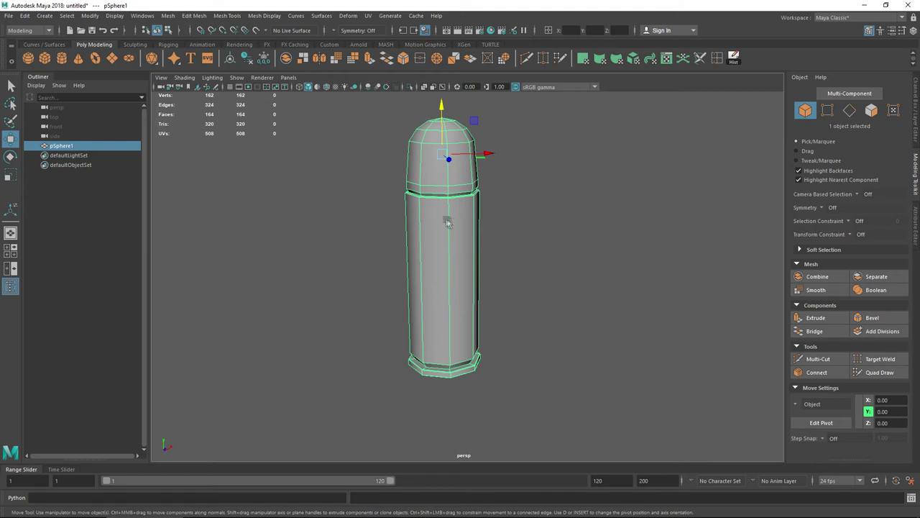
scroll(434, 220, "up", 3)
scroll(428, 278, "up", 1)
scroll(428, 277, "up", 1)
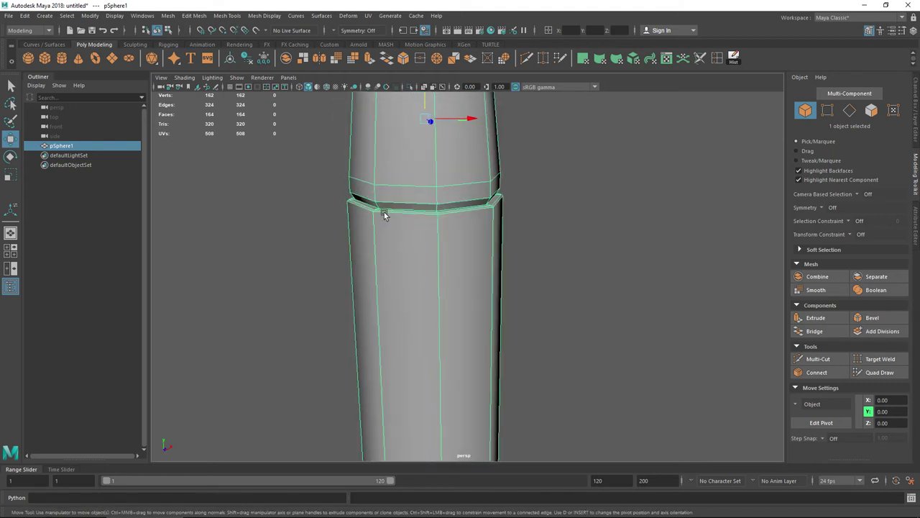
scroll(378, 211, "up", 3)
scroll(427, 300, "up", 2)
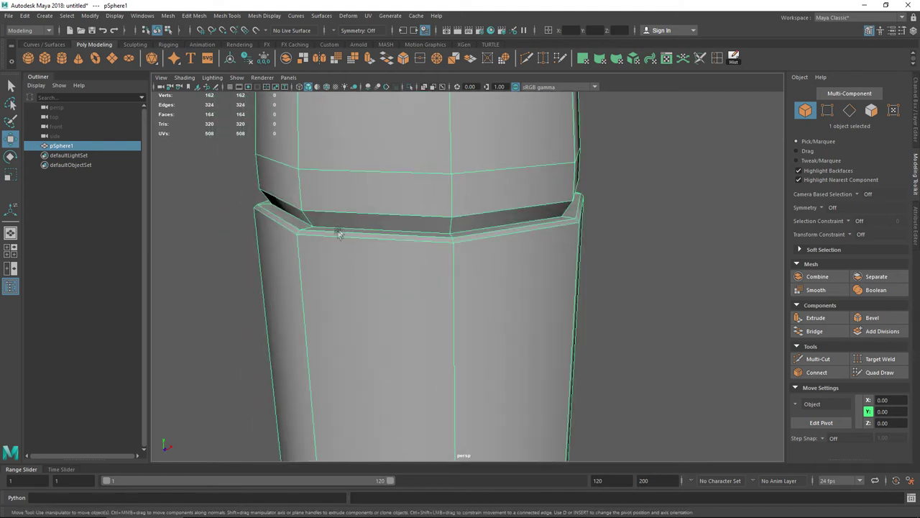
scroll(359, 229, "down", 3)
scroll(372, 233, "down", 2)
scroll(403, 220, "down", 1)
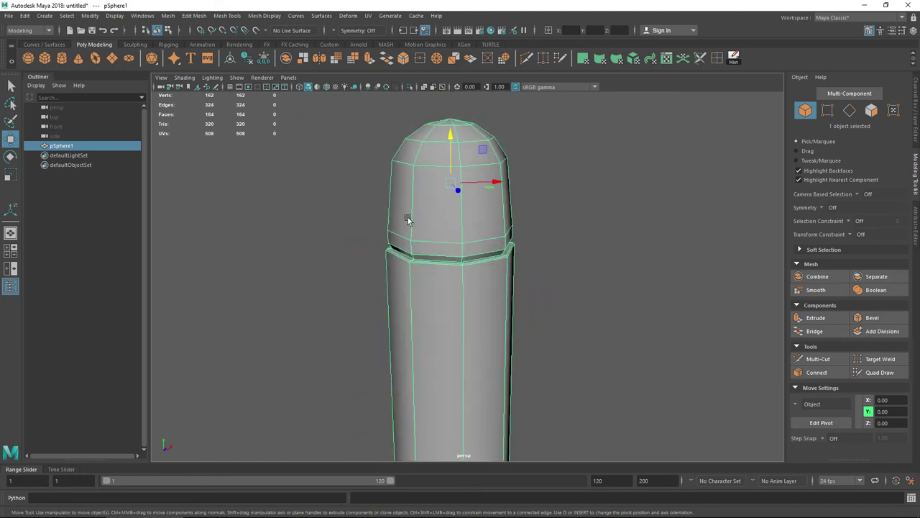
mouse_move(528, 343)
middle_mouse_down("alt")
mouse_move(513, 298)
mouse_move(474, 323)
mouse_move(487, 333)
mouse_move(485, 301)
middle_mouse_up("alt")
mouse_move(485, 300)
left_mouse_down("alt")
mouse_move(486, 252)
mouse_move(468, 263)
mouse_move(468, 247)
mouse_move(489, 259)
mouse_move(501, 306)
left_mouse_up("alt")
scroll(502, 306, "down", 2)
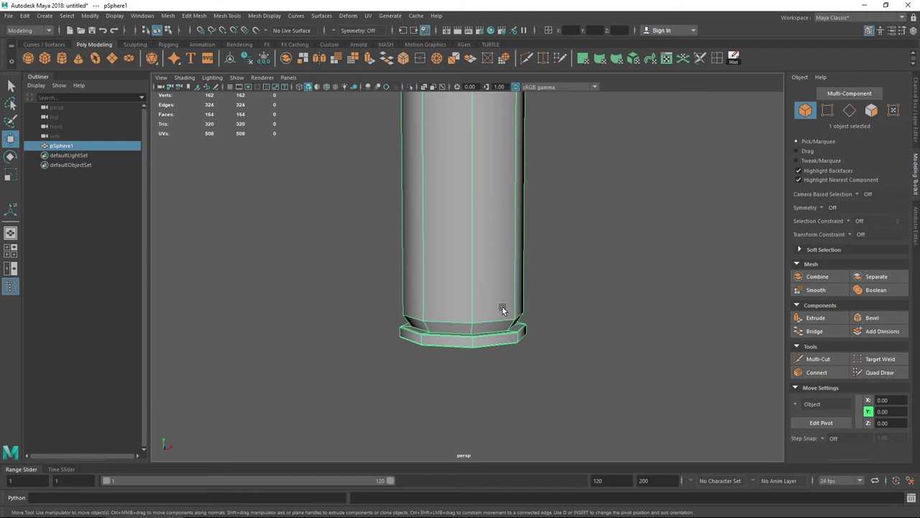
scroll(502, 305, "down", 3)
scroll(502, 306, "down", 4)
mouse_move(501, 309)
left_mouse_down("alt")
mouse_move(501, 263)
mouse_move(494, 311)
mouse_move(461, 321)
mouse_move(475, 309)
mouse_move(474, 251)
mouse_move(462, 272)
mouse_move(483, 295)
mouse_move(489, 372)
mouse_move(491, 283)
mouse_move(524, 233)
mouse_move(606, 278)
mouse_move(606, 289)
mouse_move(511, 296)
mouse_move(520, 281)
left_mouse_up("alt")
left_click(505, 289)
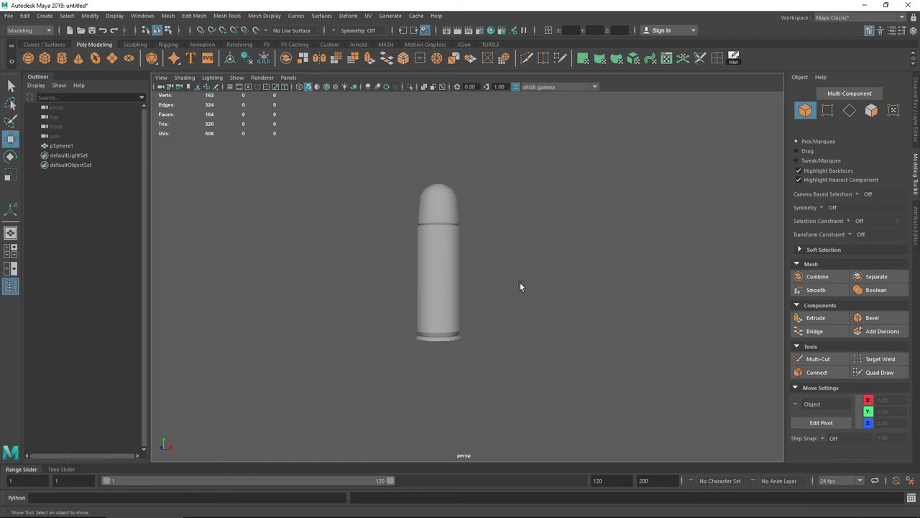
Step: Bring up the municao 38.jpg and municao 38 baixo.jpg reference photos side by side in Photos
left_click(226, 512)
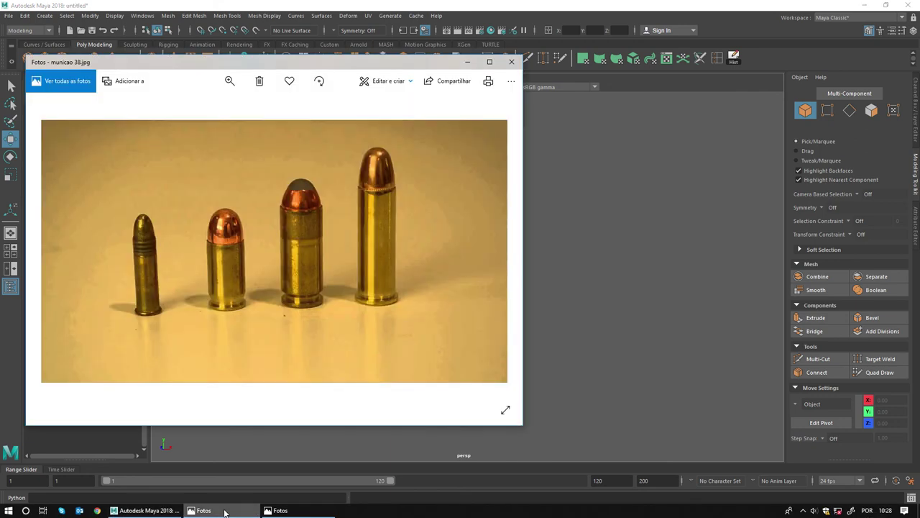
left_click(291, 512)
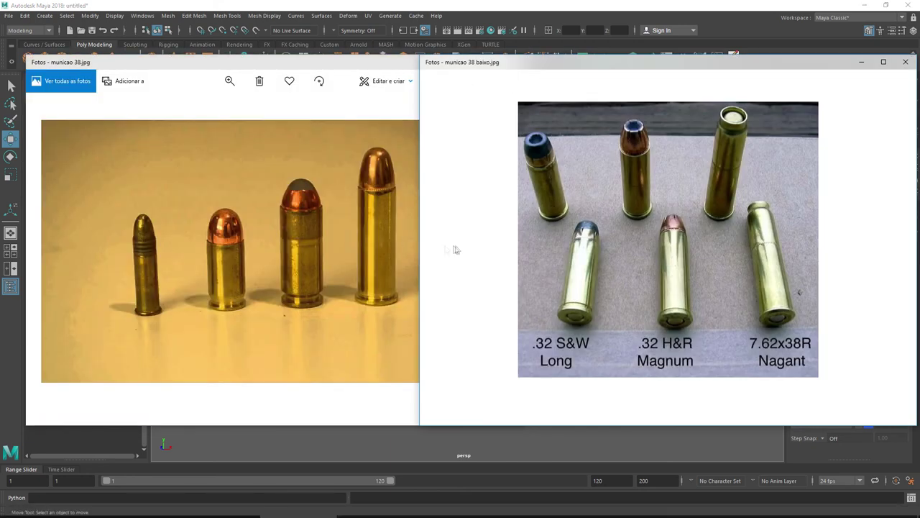